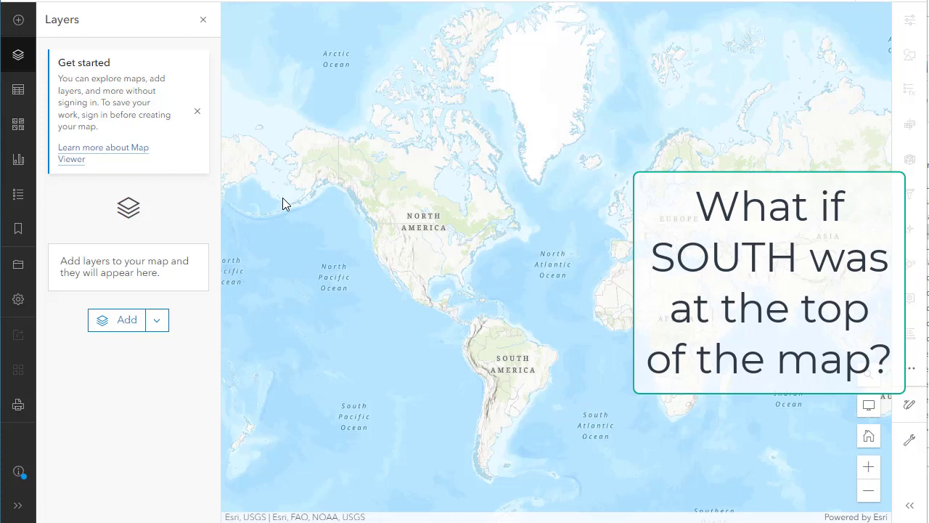
- Turn the world map so south is at the top and examine Indonesia, the Philippines and the surrounding seas
drag(383, 199, 399, 265)
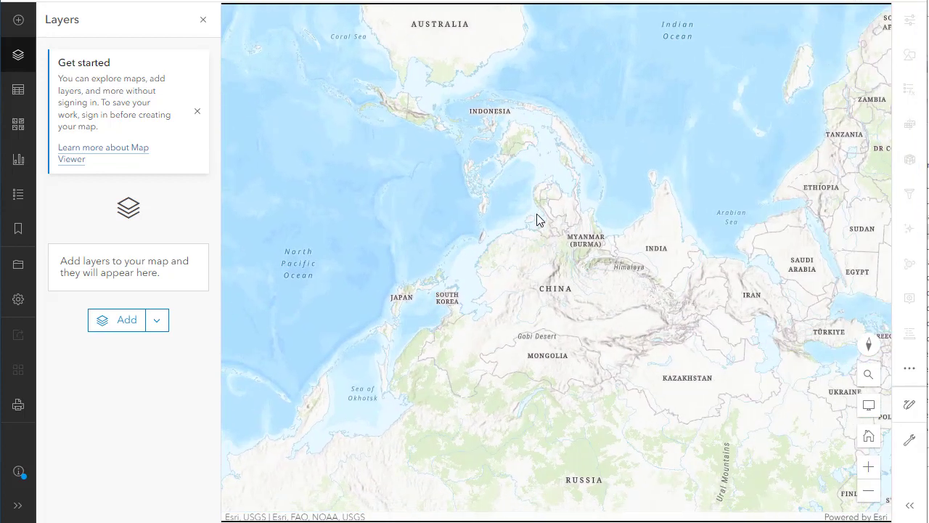
scroll(537, 220, up, 3)
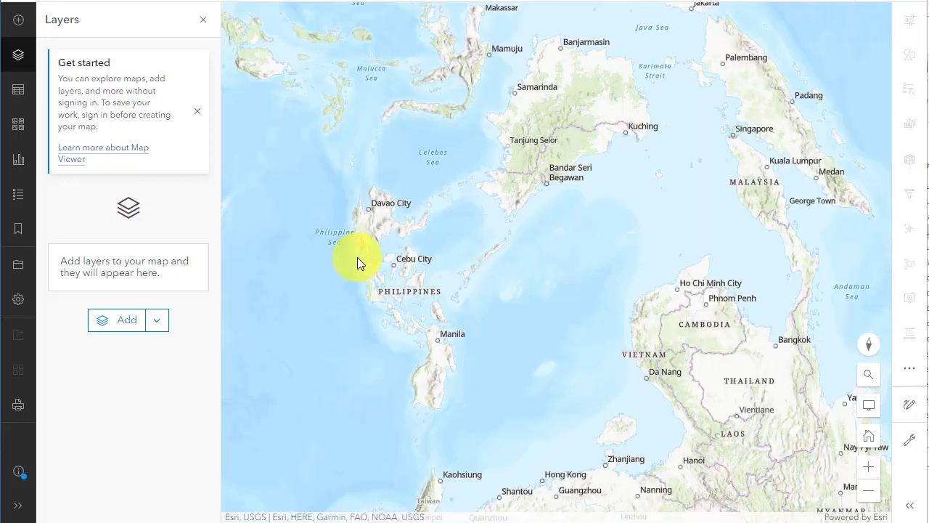
drag(462, 272, 469, 367)
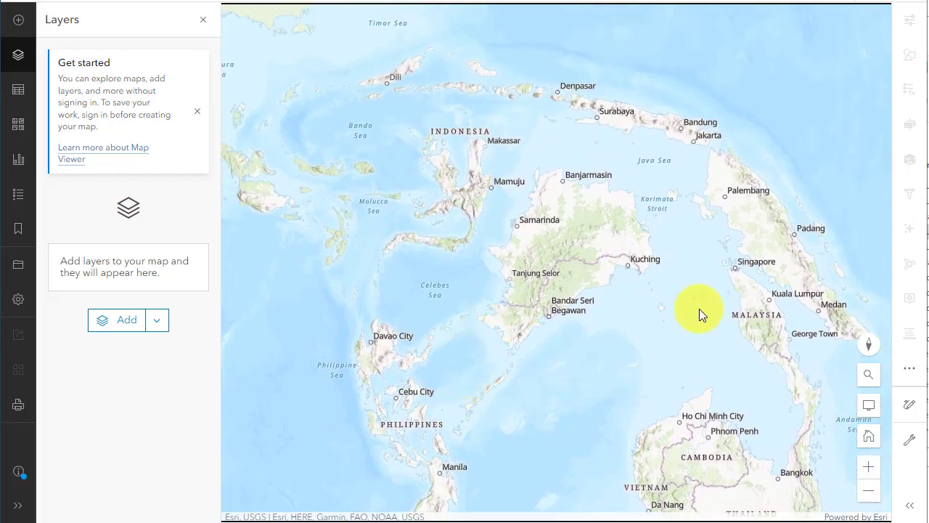
drag(685, 307, 682, 284)
drag(290, 240, 479, 241)
drag(548, 271, 494, 259)
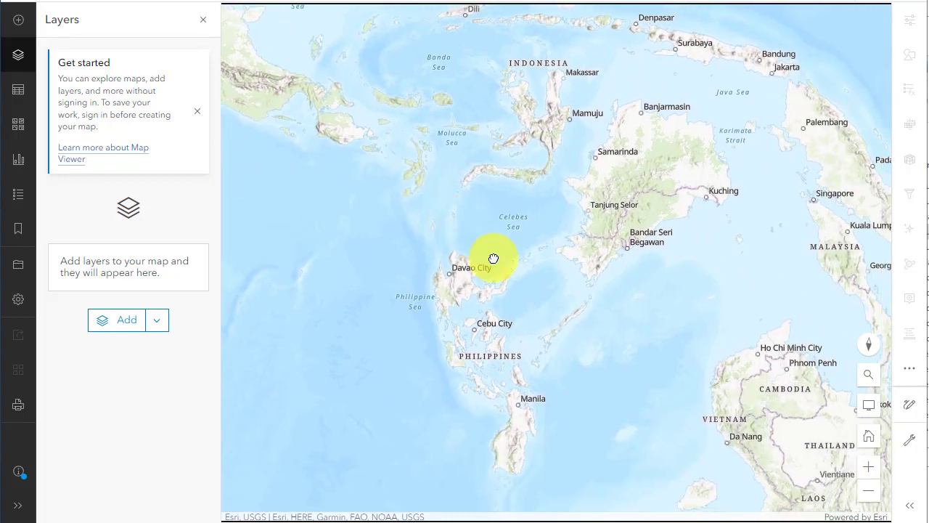
scroll(494, 258, down, 1)
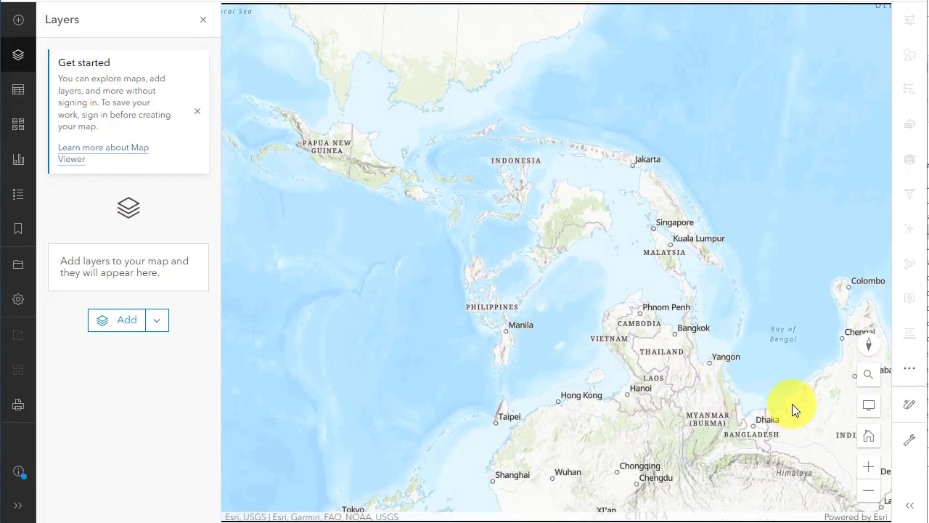
- Examine North America on the south-up map, closing in on the western United States around Denver
scroll(703, 369, down, 2)
drag(578, 315, 784, 195)
scroll(531, 307, up, 2)
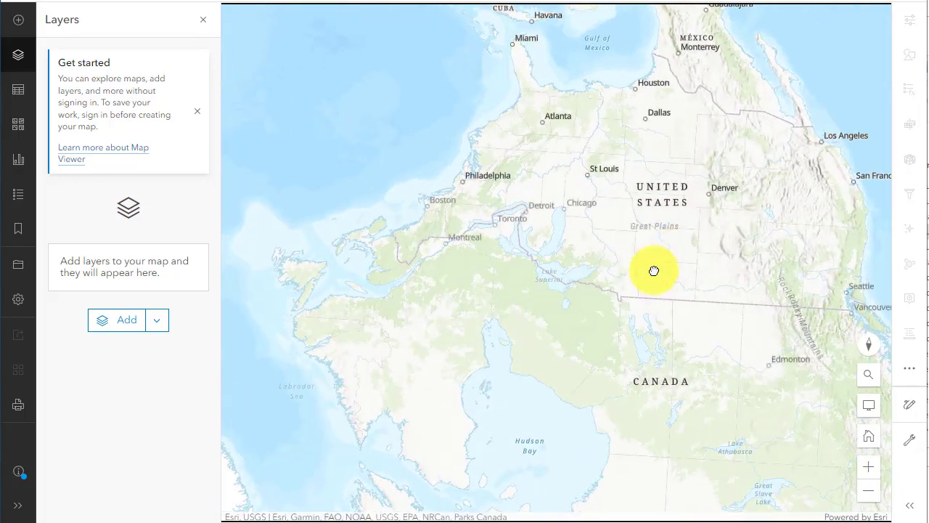
drag(655, 269, 549, 334)
scroll(552, 320, up, 1)
drag(543, 269, 537, 326)
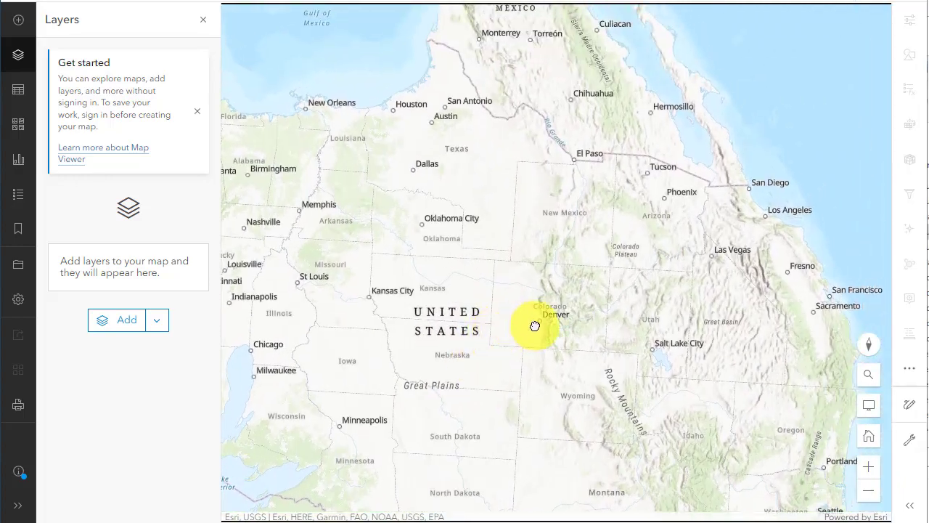
- Compare Colorado with north up and with south up, ending on the south-up orientation
click(871, 349)
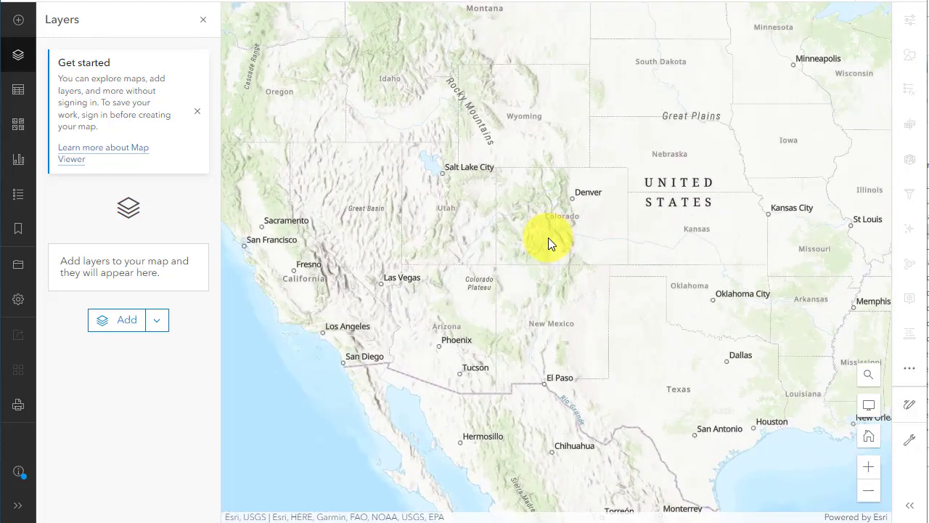
scroll(548, 237, up, 1)
drag(548, 237, 520, 311)
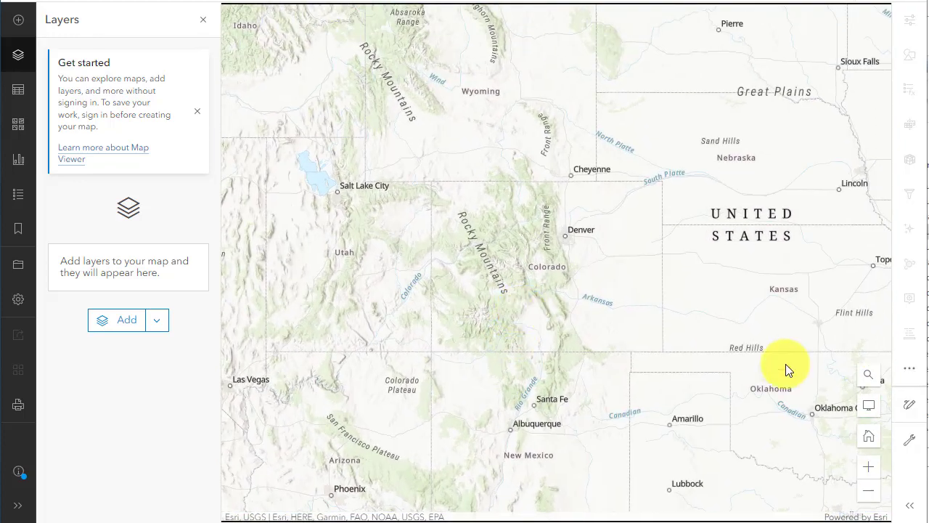
drag(489, 258, 599, 265)
scroll(587, 268, up, 3)
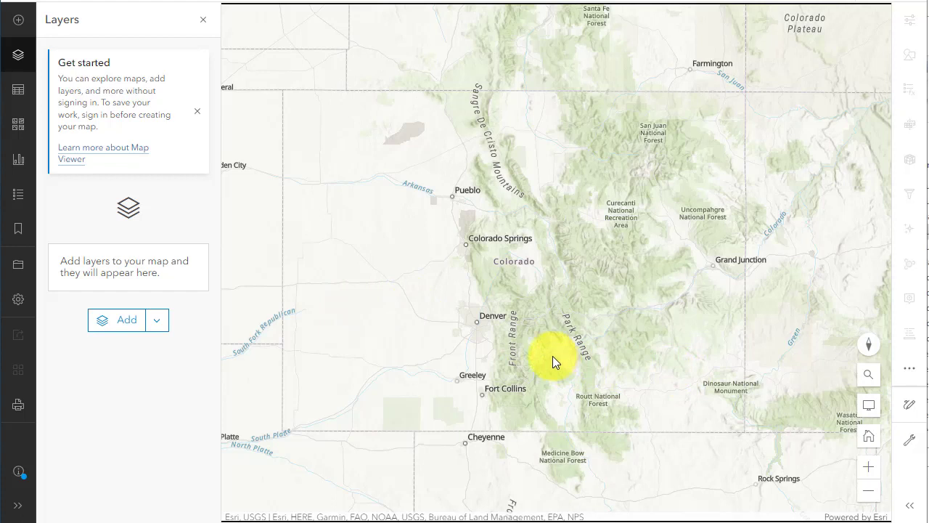
- Search for "world hydro", switch the layer source to ArcGIS Online and add the World Hydro Reference Overlay layer
click(18, 20)
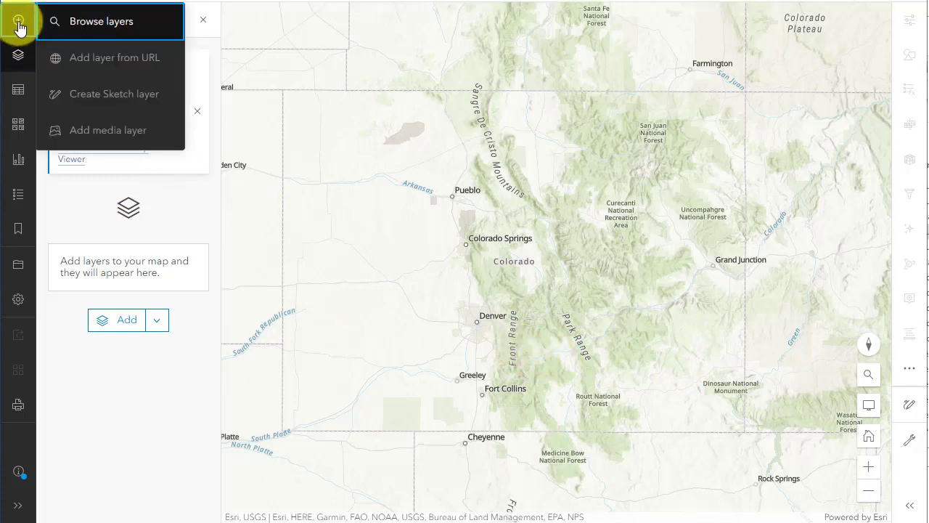
click(77, 22)
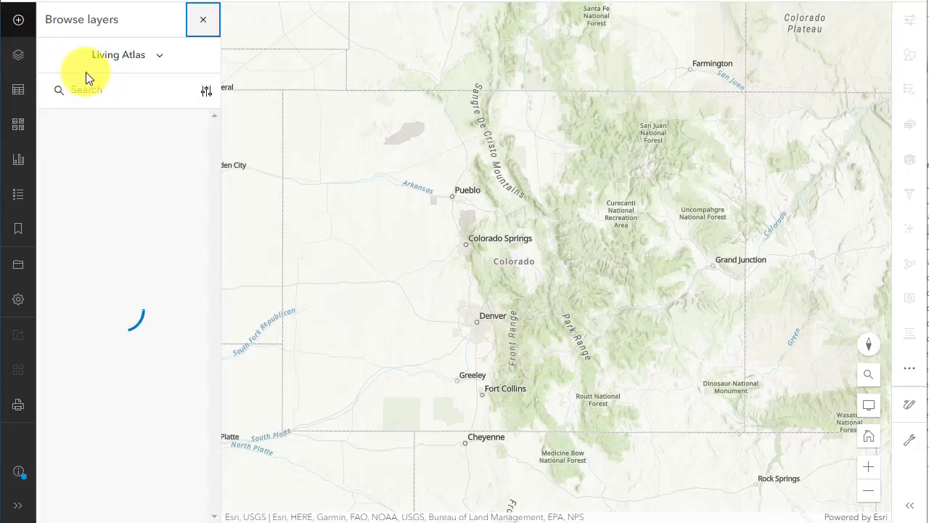
click(98, 90)
text(world hydro)
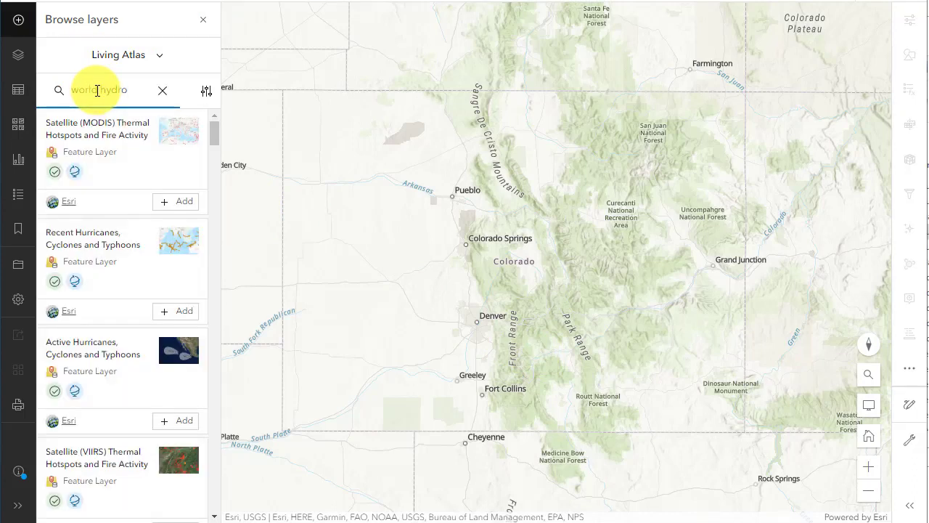
click(127, 62)
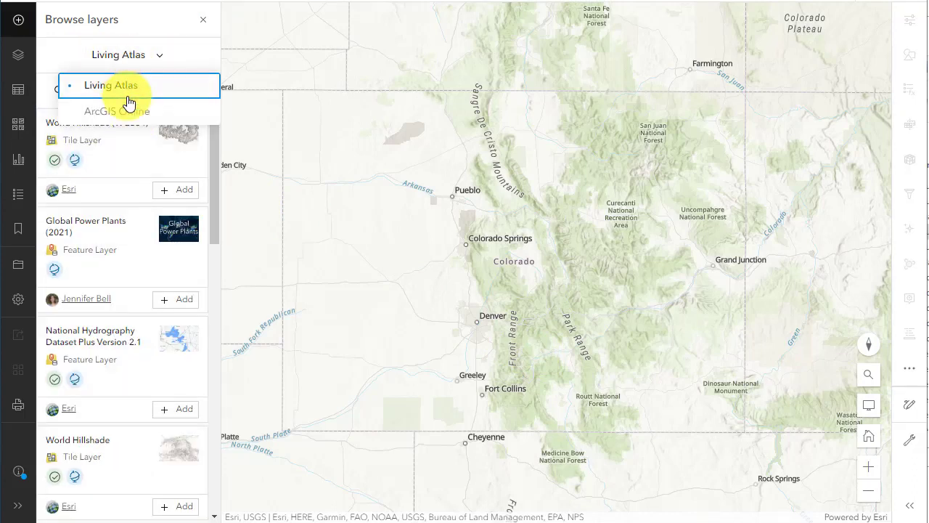
click(126, 111)
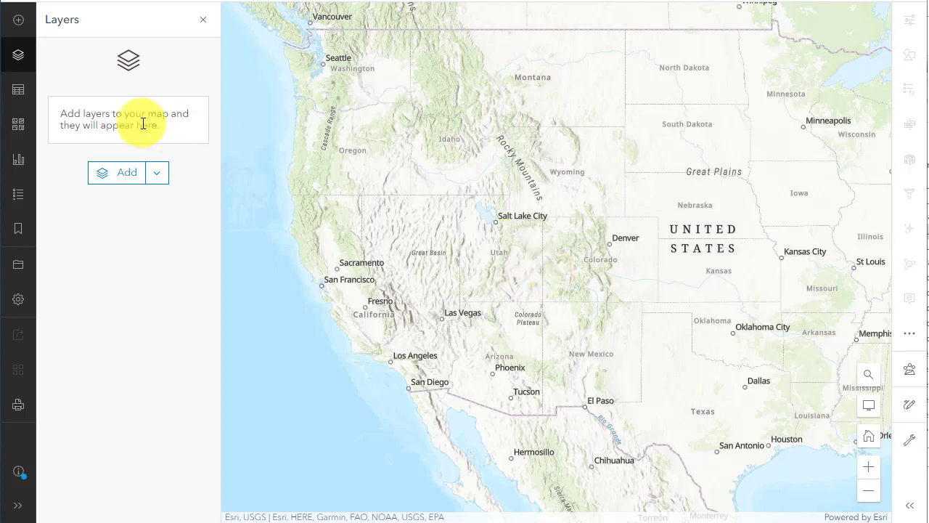
click(17, 62)
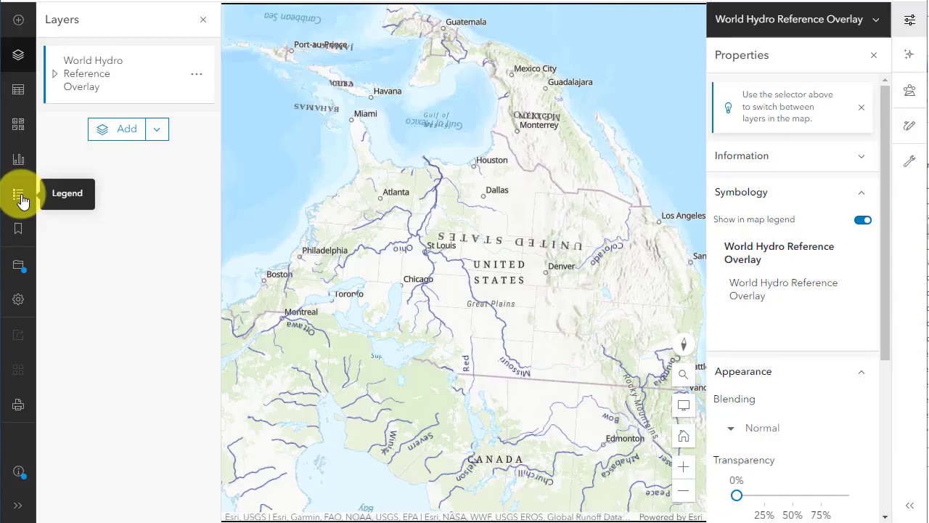
- Show the legend and examine the river network across the central United States and Canada as far as Hudson Bay
click(19, 196)
mouse_move(484, 293)
mouse_down()
mouse_move(503, 278)
mouse_move(487, 275)
mouse_up()
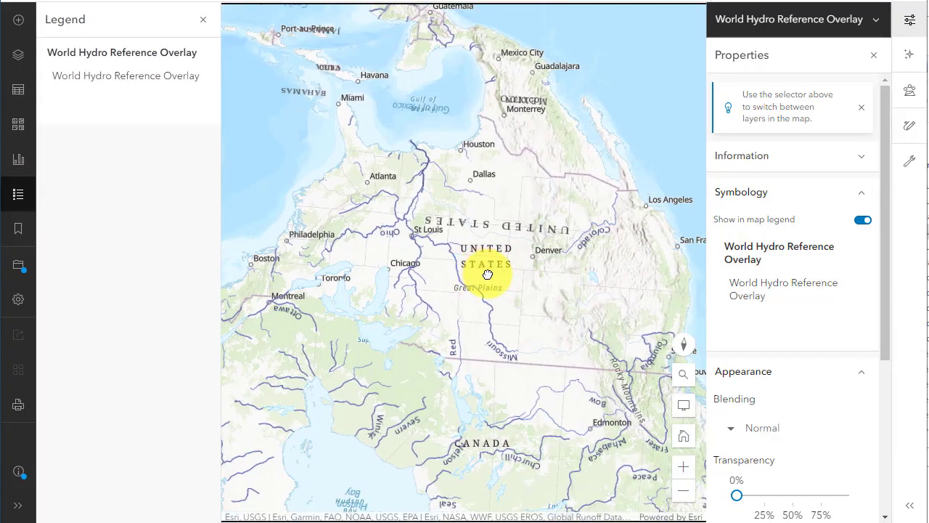
scroll(488, 273, up, 2)
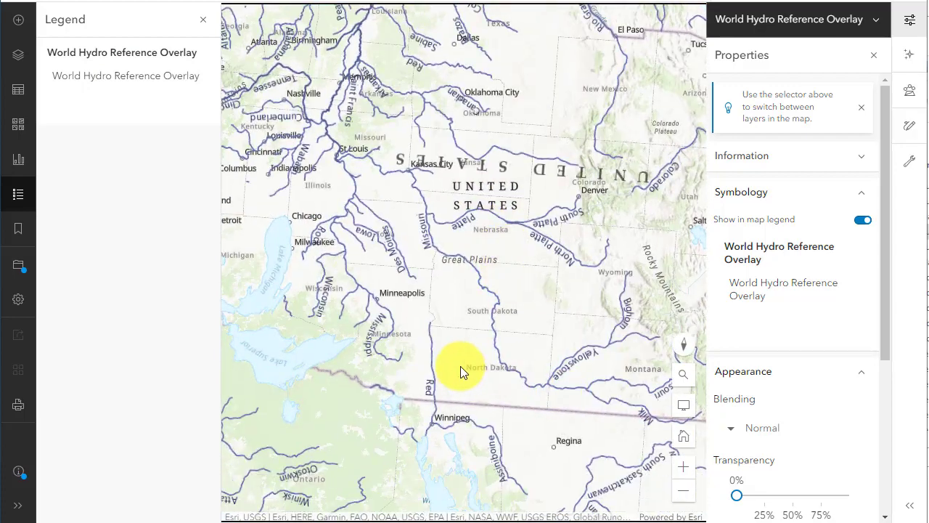
drag(461, 367, 483, 330)
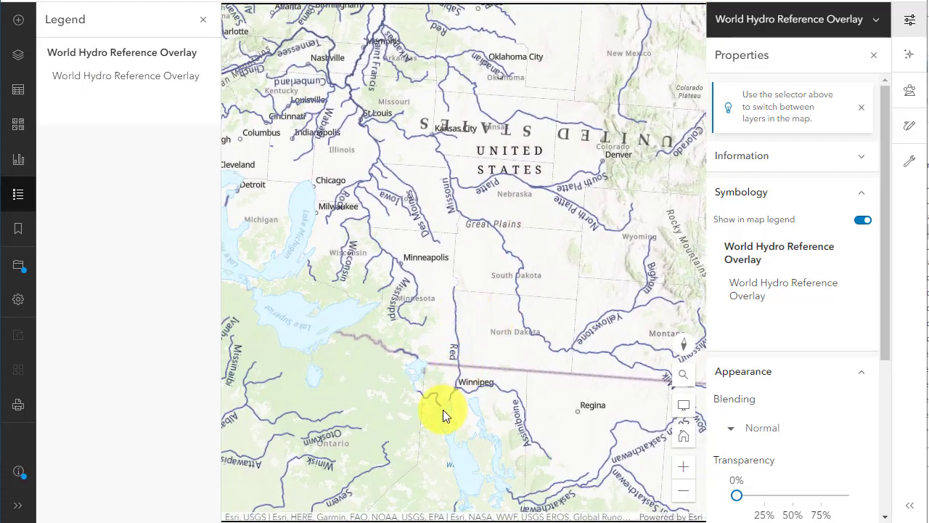
drag(471, 413, 479, 326)
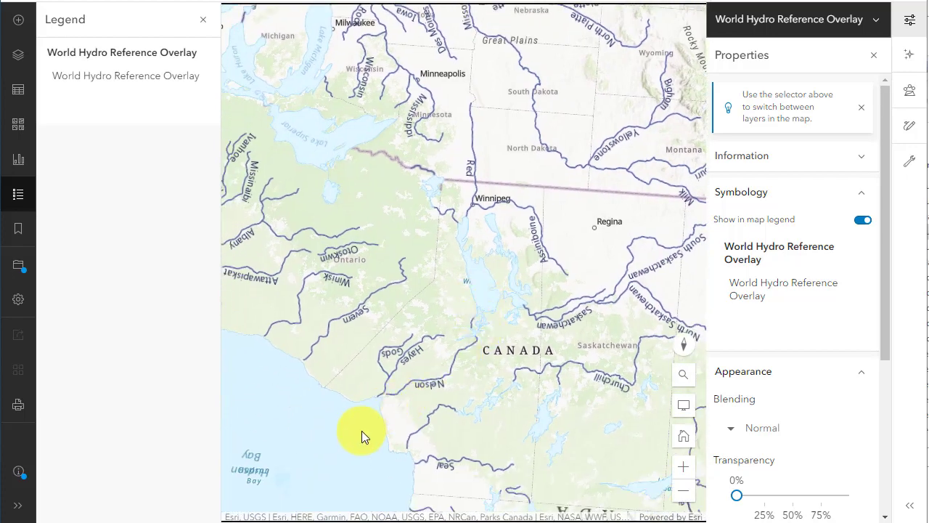
scroll(360, 429, up, 2)
drag(352, 408, 371, 443)
scroll(500, 298, down, 2)
drag(406, 364, 328, 492)
drag(417, 326, 376, 443)
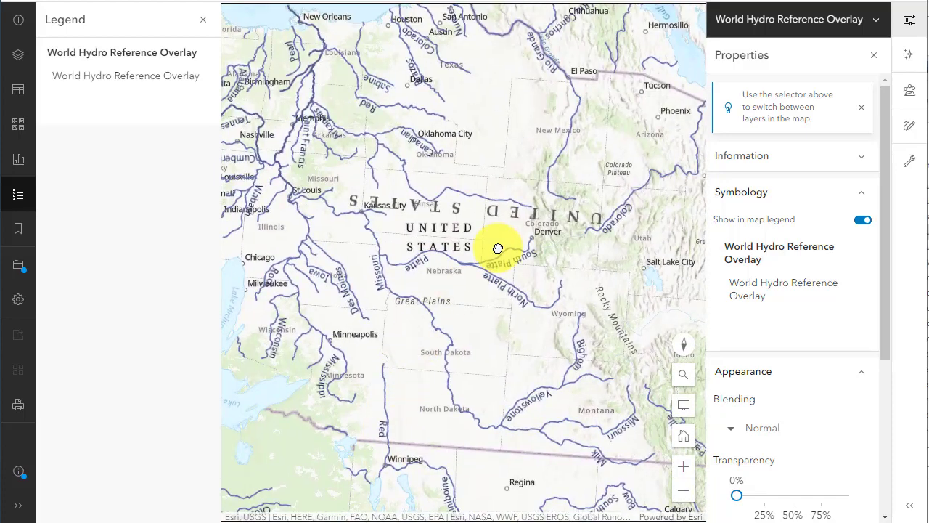
- Examine the rivers and watershed divides around Colorado on the south-up map with the legend closed
scroll(531, 235, up, 2)
drag(531, 235, 501, 266)
scroll(446, 305, up, 2)
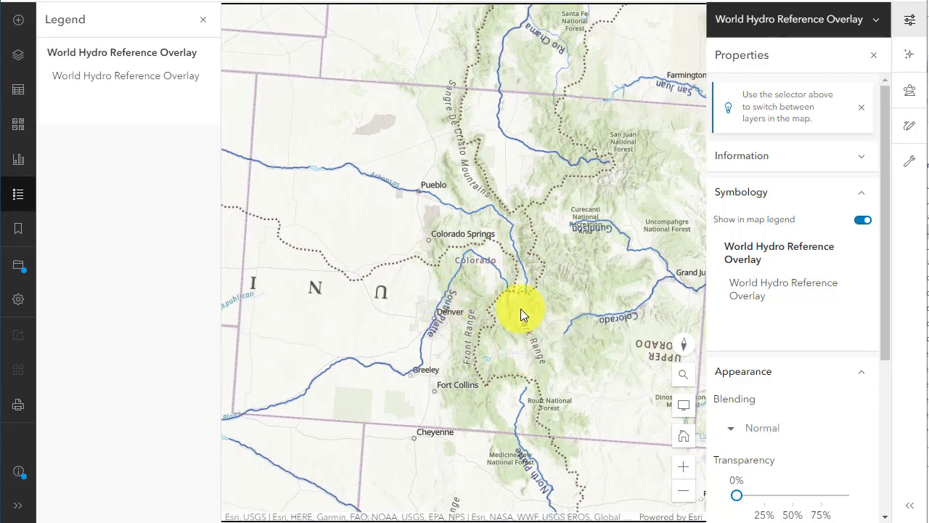
drag(520, 308, 495, 303)
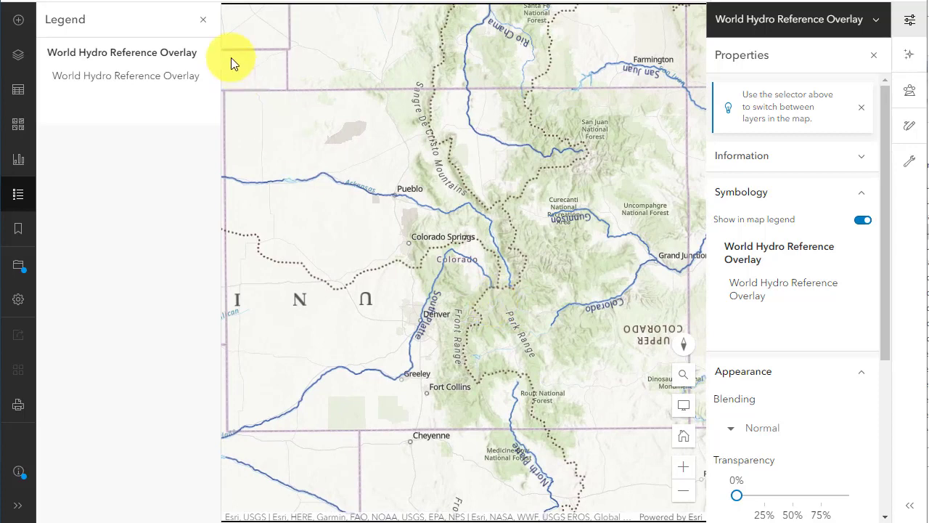
click(203, 23)
drag(342, 235, 382, 281)
drag(537, 333, 459, 329)
drag(393, 224, 456, 241)
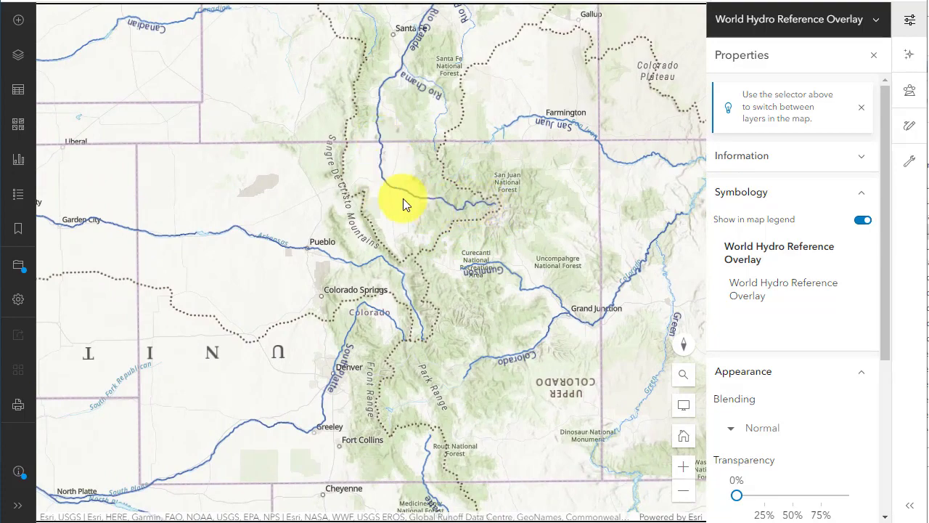
drag(497, 217, 501, 179)
drag(319, 276, 328, 211)
drag(413, 294, 370, 309)
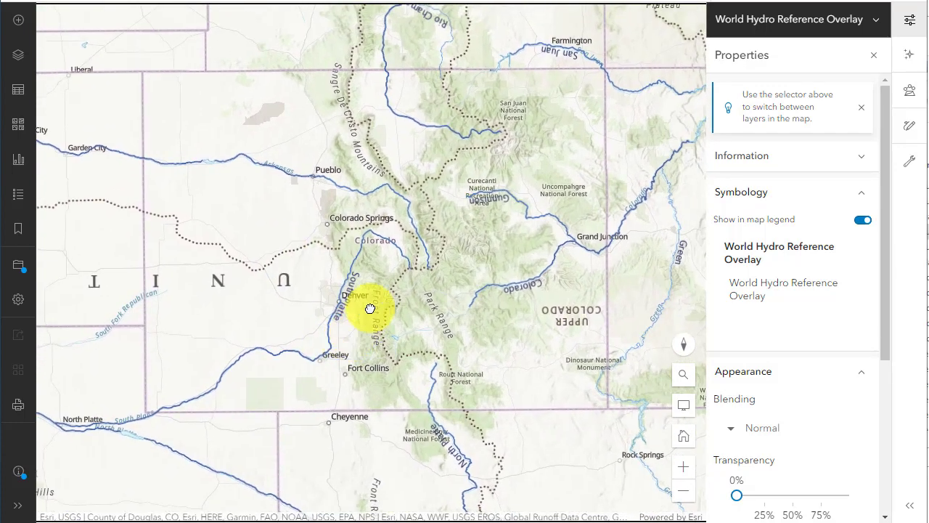
- Search ArcGIS Online for "acs population" and add the ACS Population Variables - Centroids layer
click(19, 20)
click(76, 25)
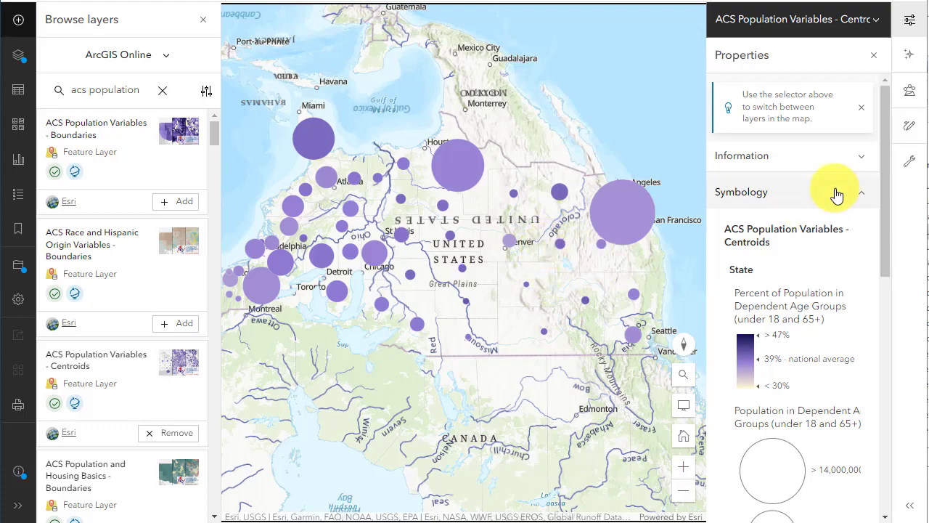
click(204, 20)
- Examine the population centroids from the whole country down to Colorado's tracts and close the layer properties
drag(421, 269, 446, 324)
scroll(409, 305, up, 2)
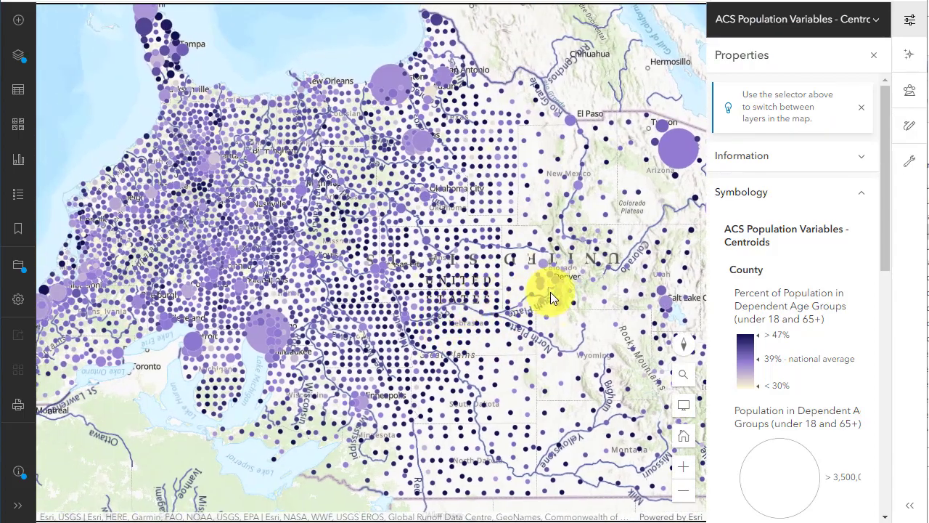
scroll(553, 294, up, 1)
drag(556, 286, 414, 326)
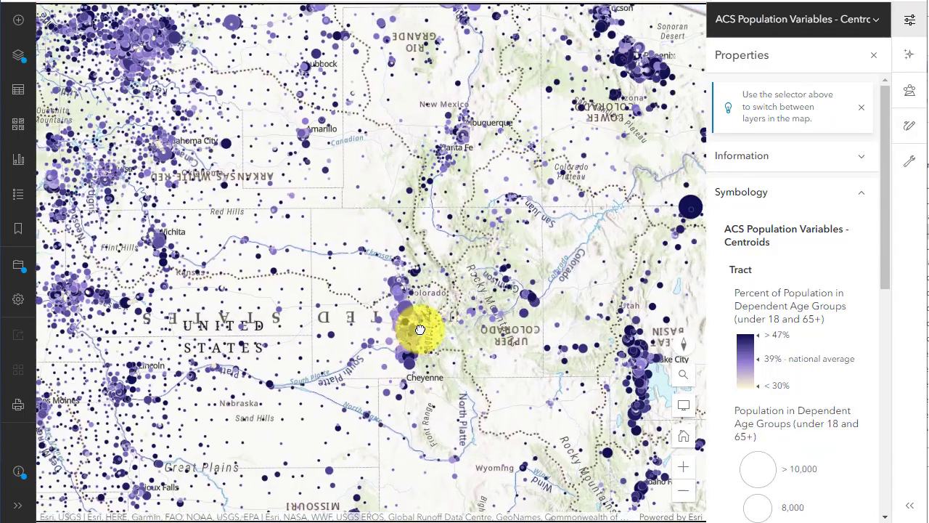
scroll(441, 313, up, 3)
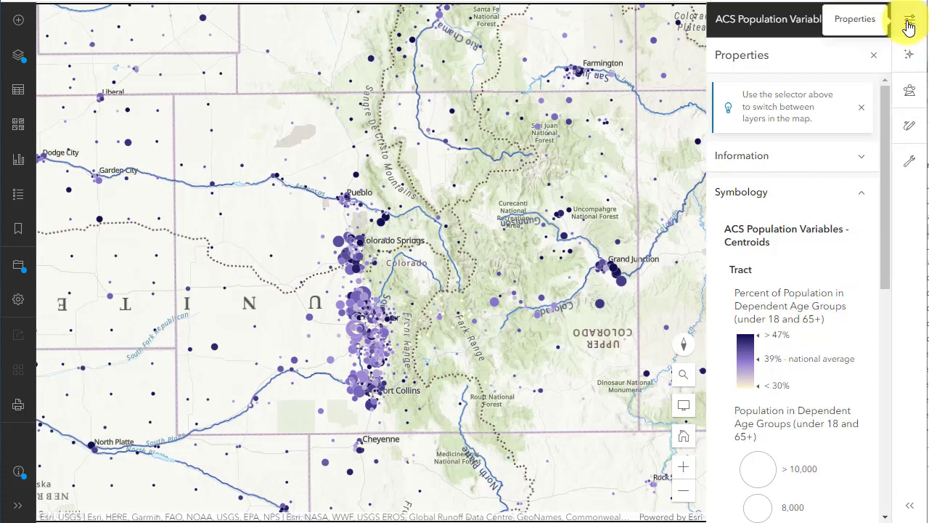
click(908, 20)
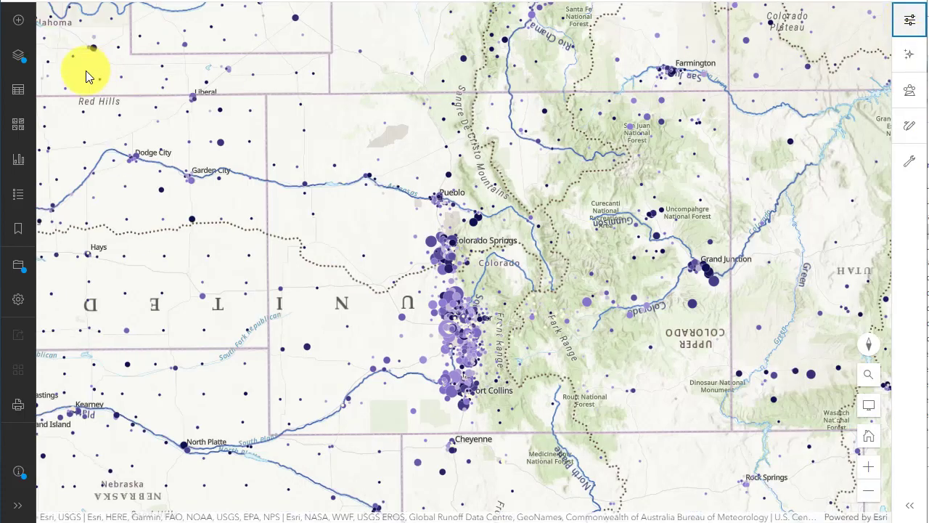
- Expand the ACS Population Variables - Centroids layer, select its County sublayer and hide the Tract sublayer
click(18, 61)
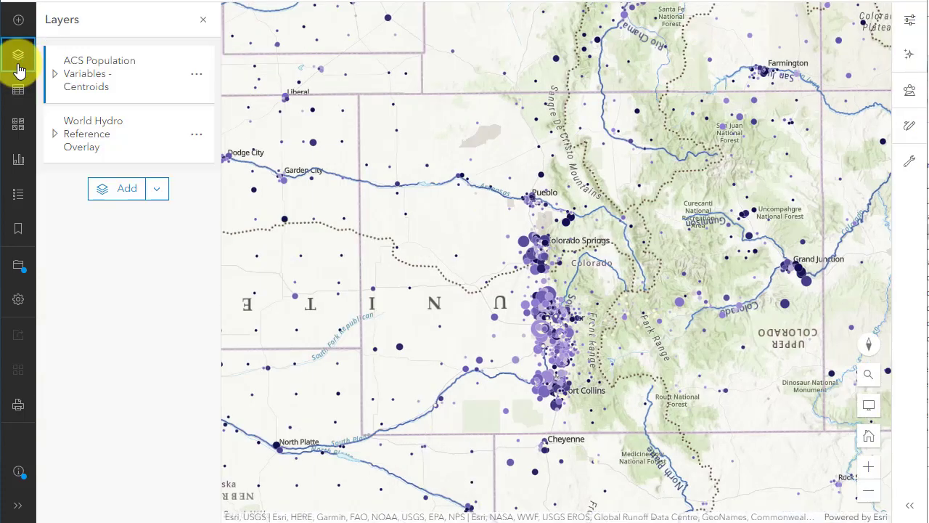
click(54, 75)
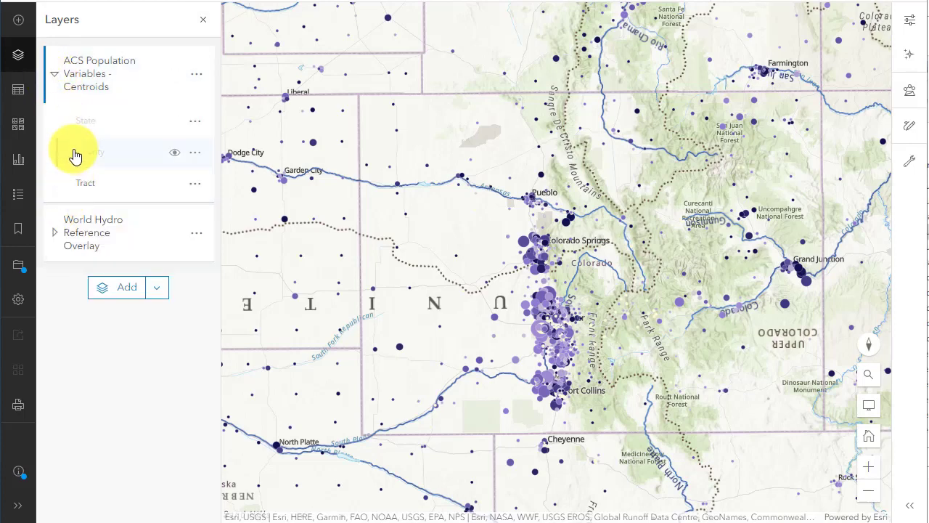
click(73, 154)
click(174, 184)
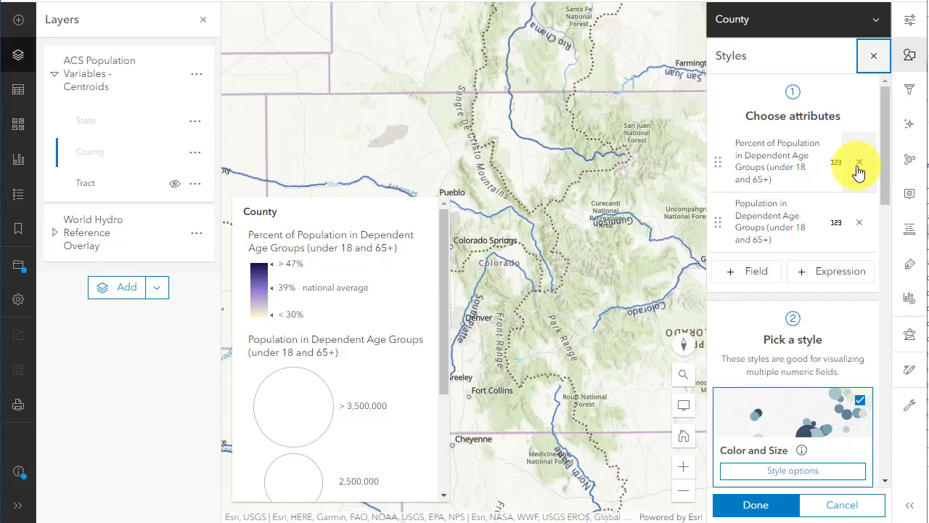
- Replace both style attributes of the County sublayer with the Total Population field and apply the style
click(859, 167)
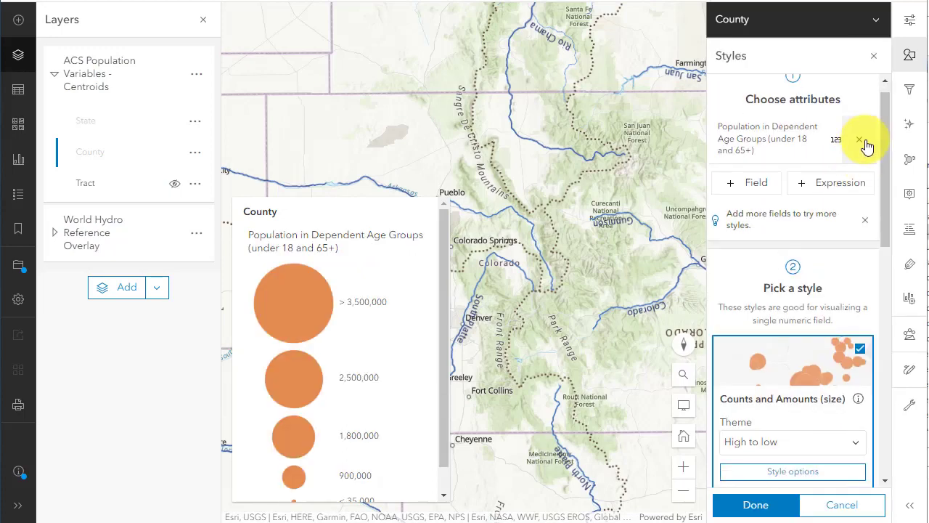
click(864, 141)
click(766, 319)
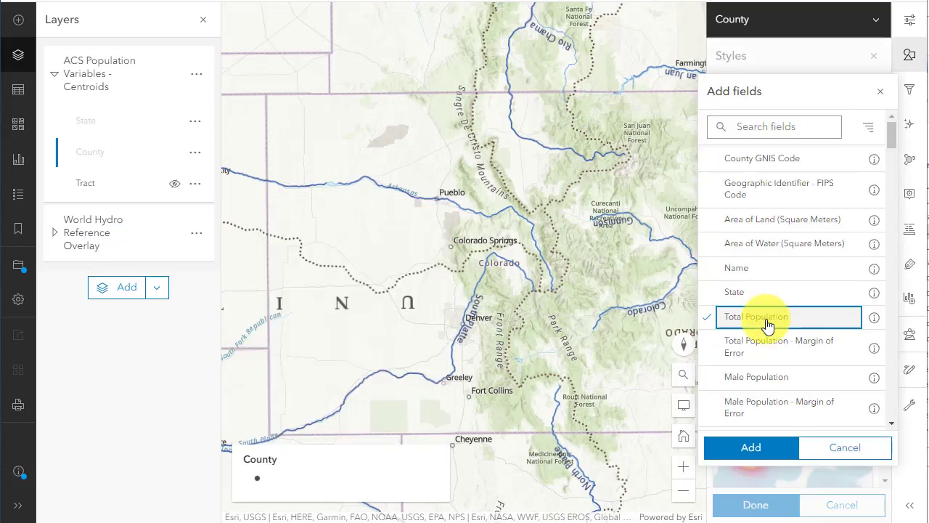
click(759, 447)
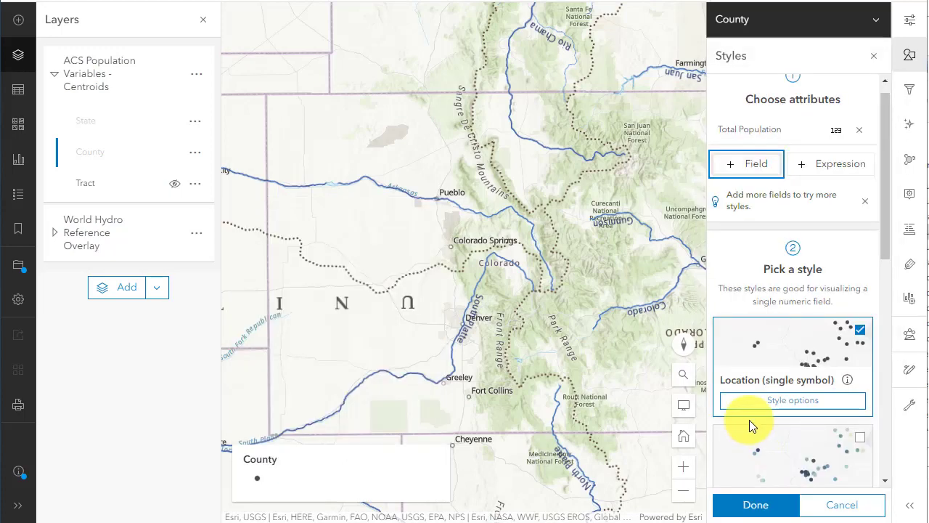
click(751, 504)
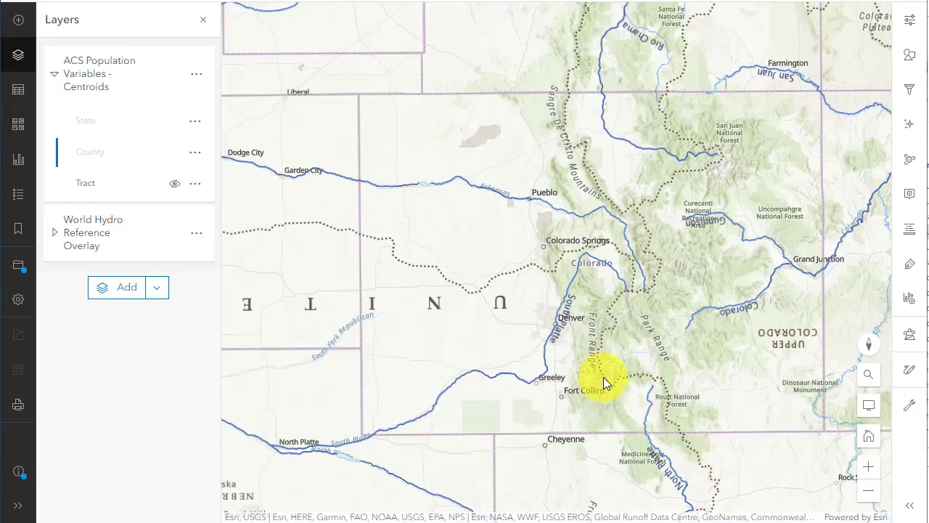
- Reselect the County sublayer and extend its visible range so that it runs from Countries to Cities
click(88, 153)
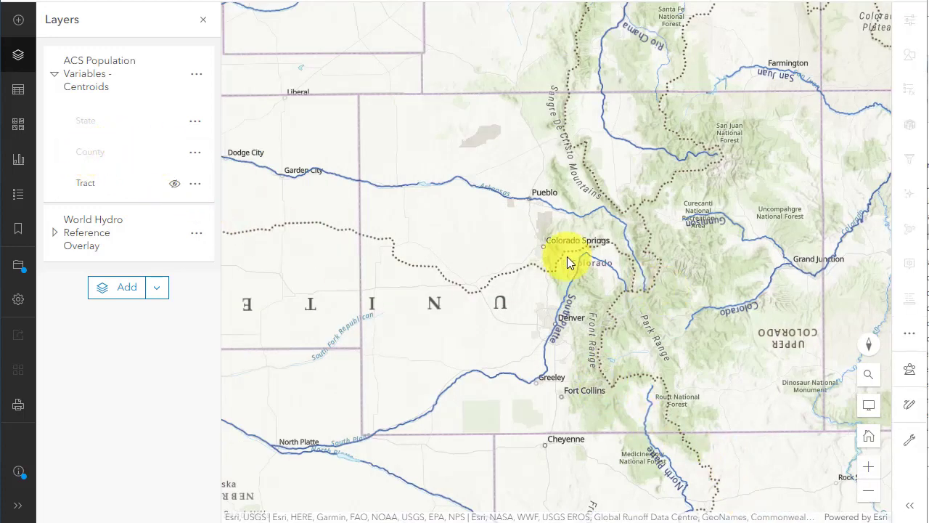
click(110, 155)
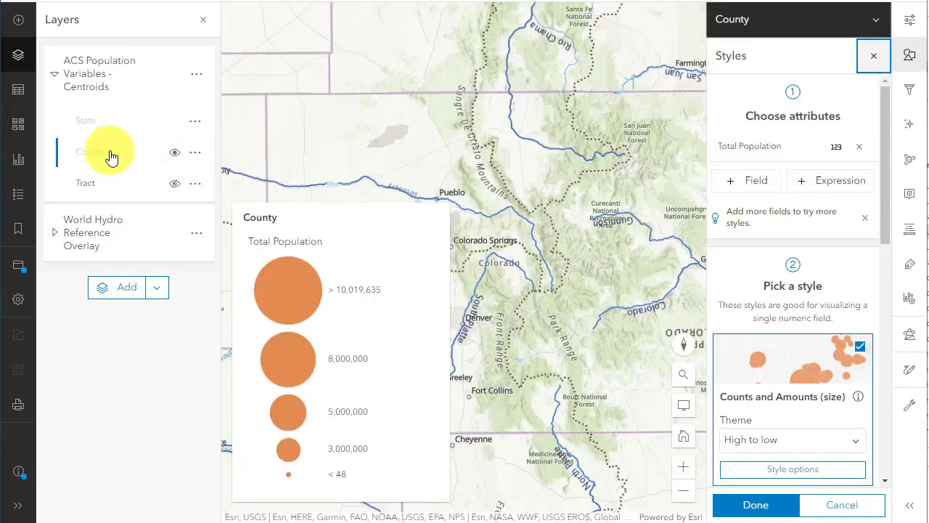
scroll(864, 377, down, 4)
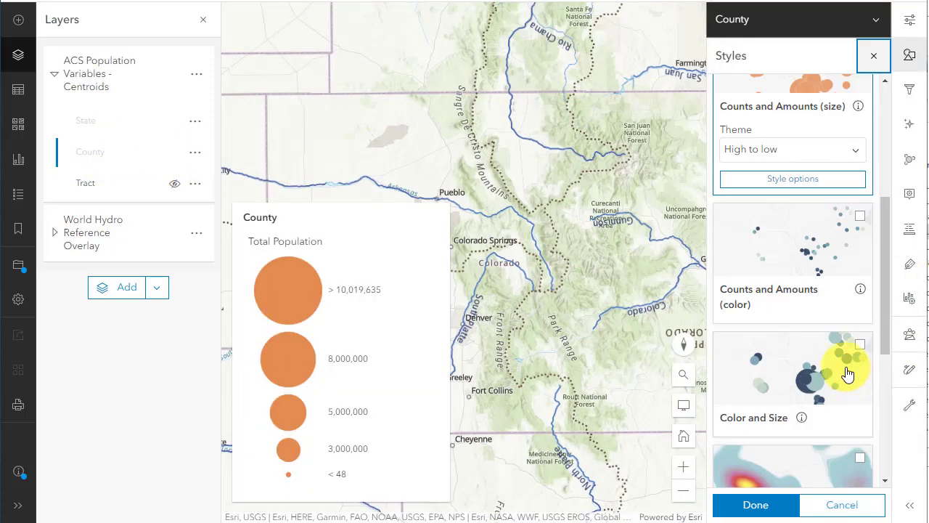
scroll(847, 374, down, 3)
scroll(846, 375, up, 10)
click(905, 18)
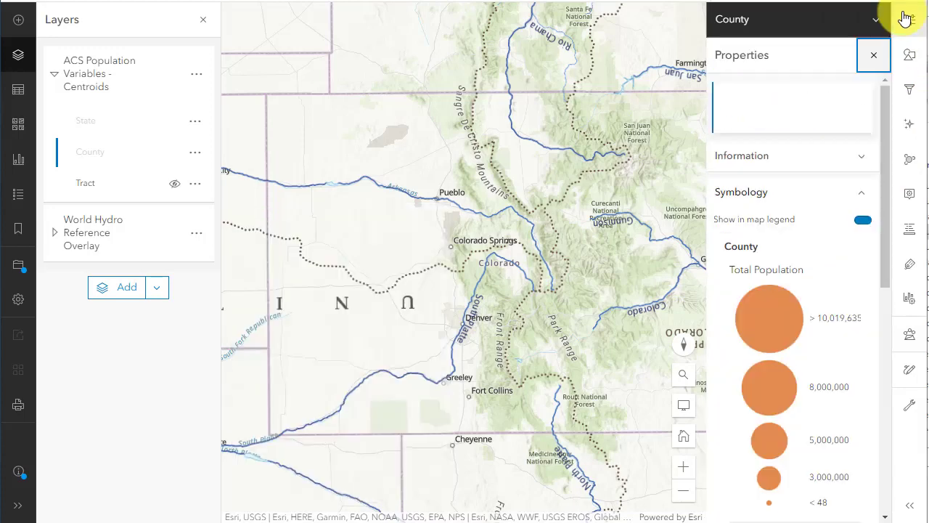
scroll(779, 259, down, 5)
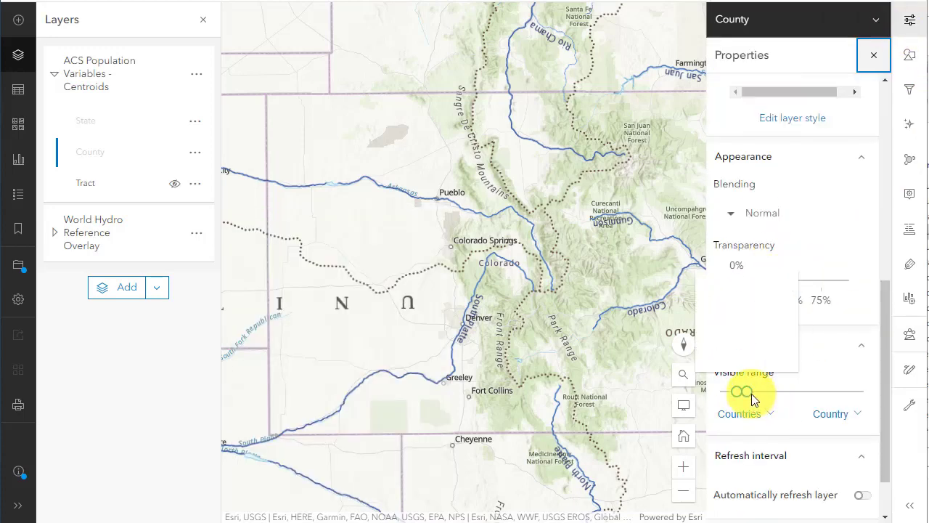
drag(751, 394, 795, 411)
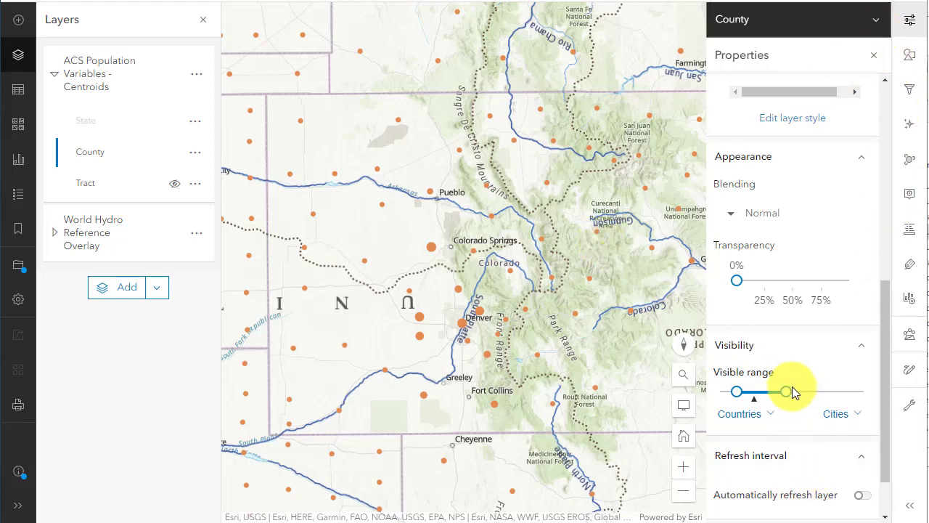
- Classify the County sublayer's Total Population symbol sizes into four classes with breaks at 11,032, 25,916 and 67,298, and apply the style
click(909, 55)
click(762, 469)
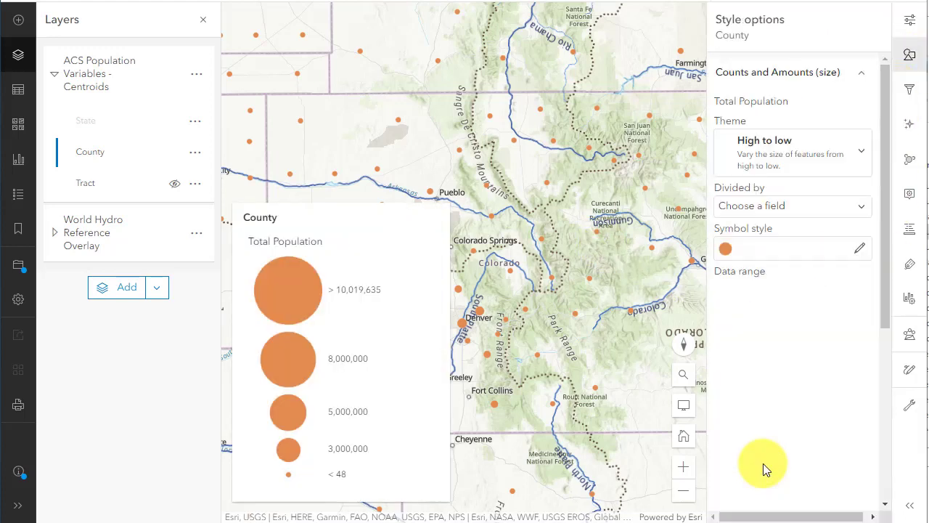
scroll(775, 317, down, 4)
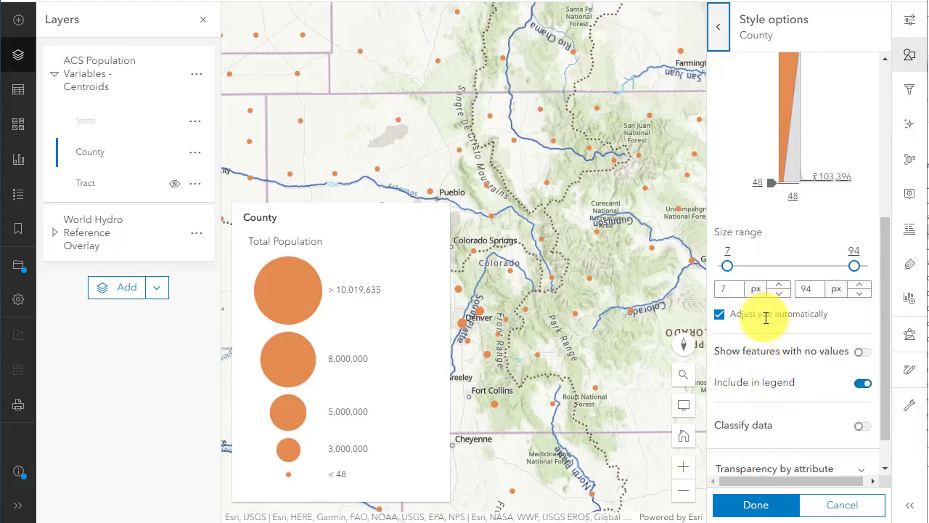
drag(852, 264, 852, 265)
scroll(791, 320, up, 1)
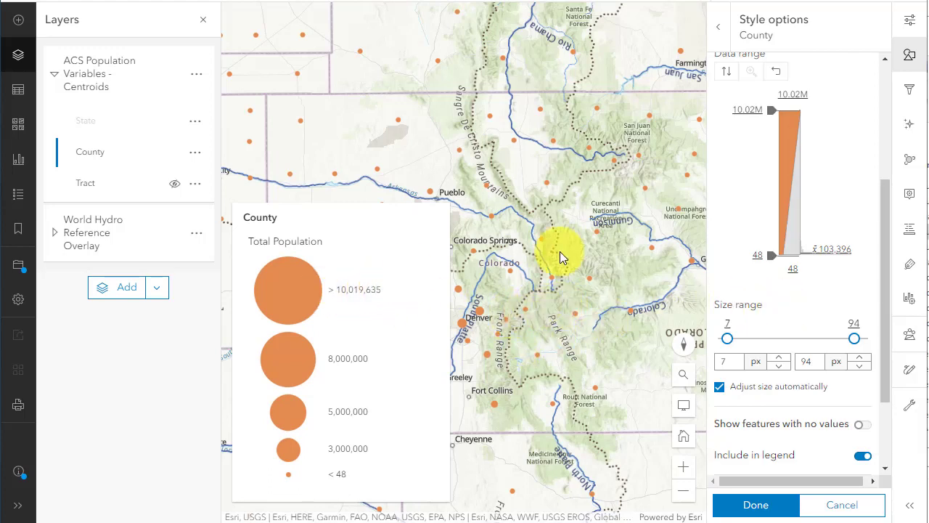
scroll(759, 334, up, 2)
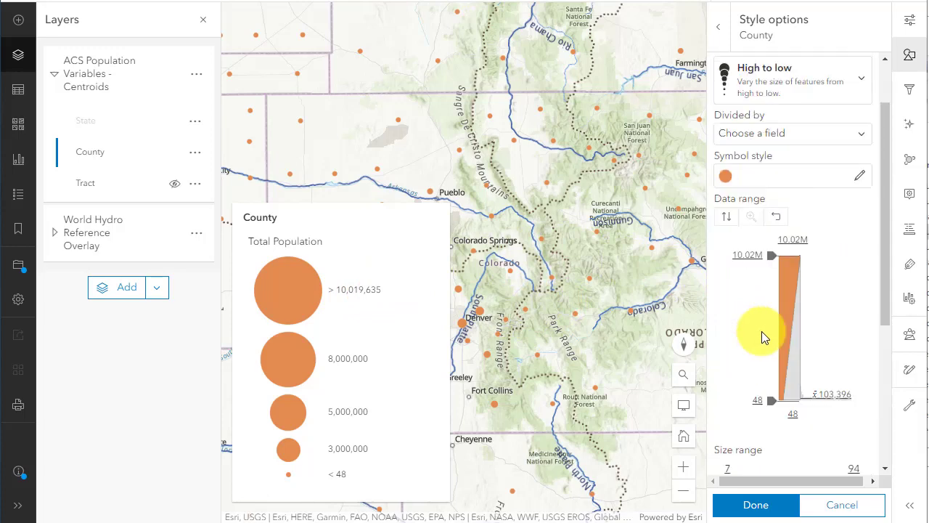
scroll(761, 331, down, 4)
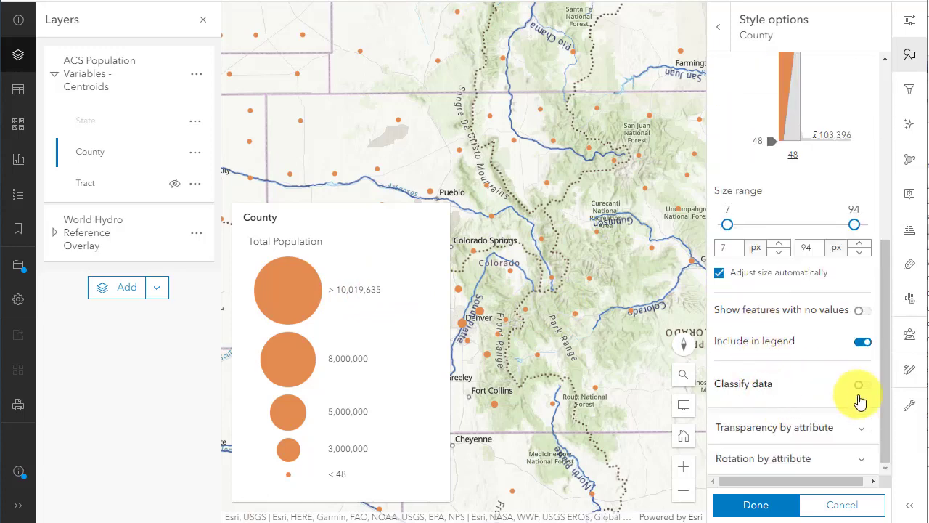
click(858, 391)
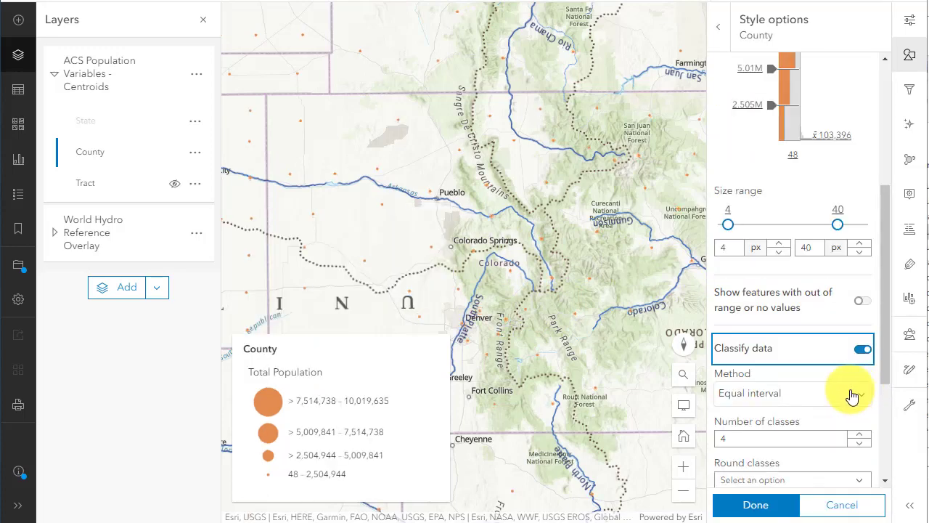
click(802, 397)
click(768, 301)
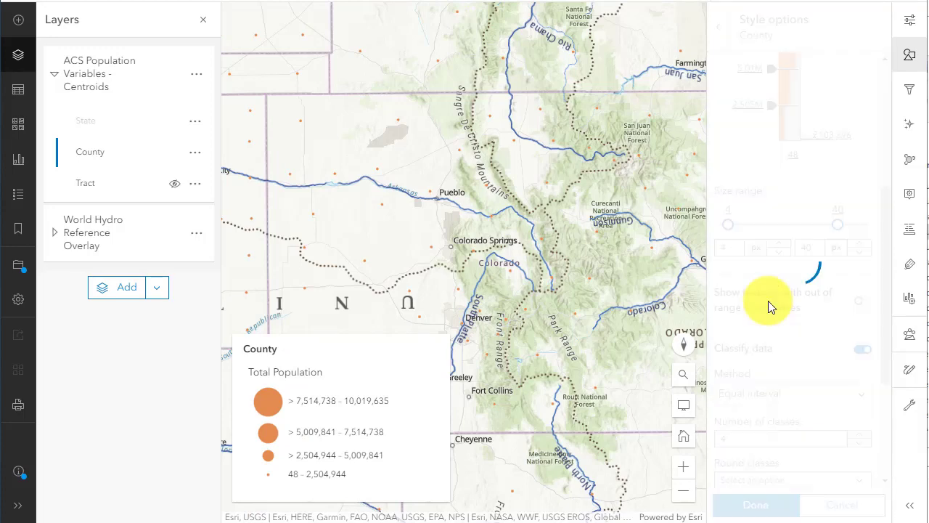
click(751, 511)
click(741, 504)
- Examine the county population symbols along Colorado's Front Range and across the country with the legend shown
drag(612, 383, 559, 343)
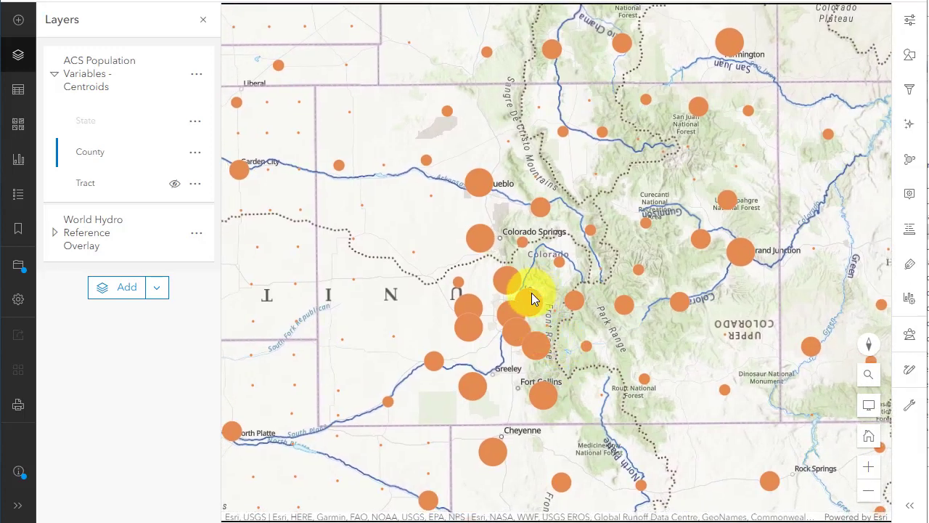
drag(525, 214, 520, 218)
scroll(529, 326, up, 1)
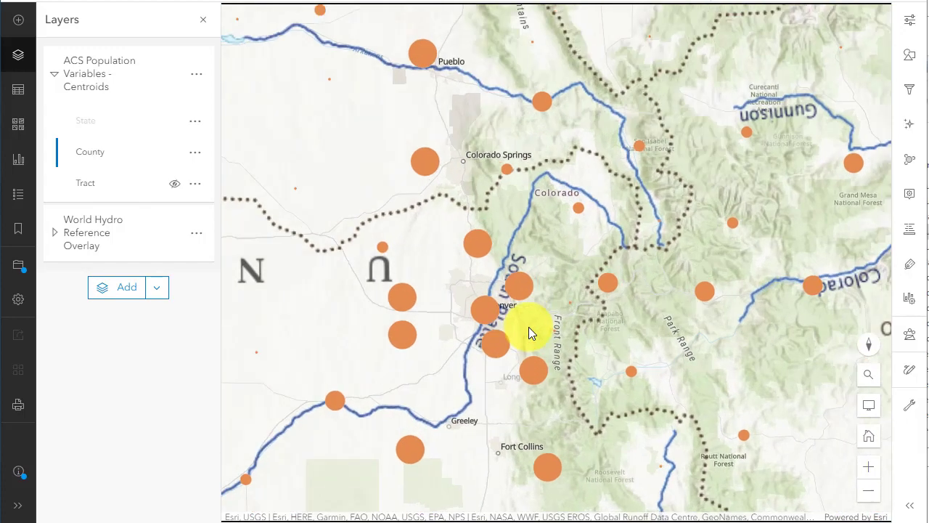
scroll(528, 326, down, 1)
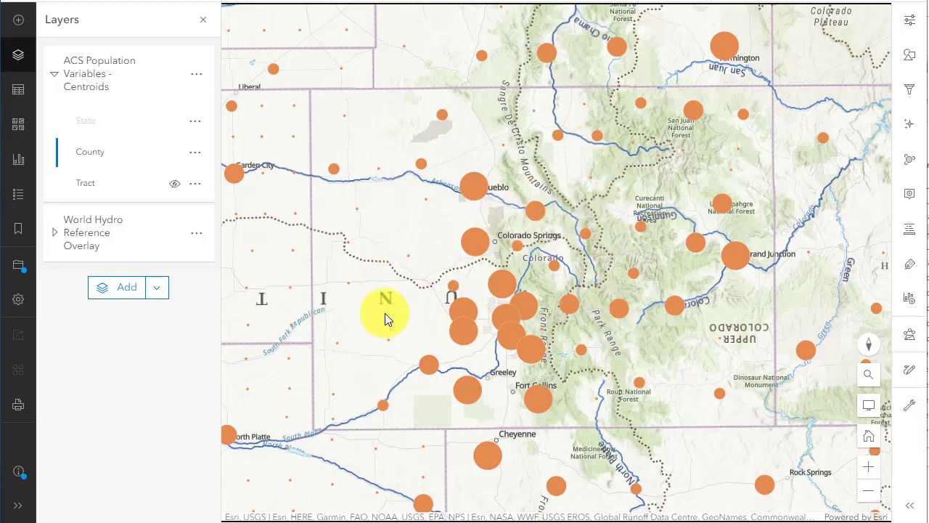
click(18, 194)
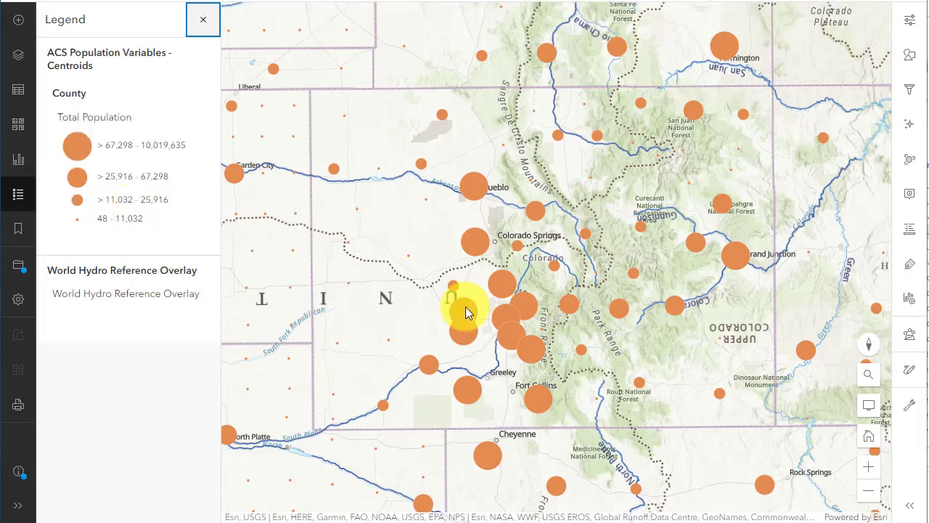
scroll(469, 311, down, 2)
scroll(500, 320, down, 4)
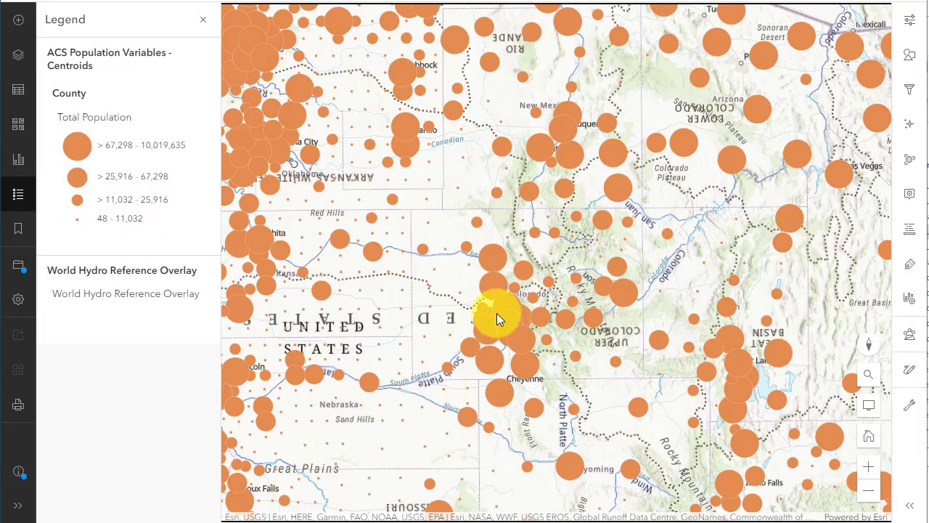
scroll(497, 330, down, 1)
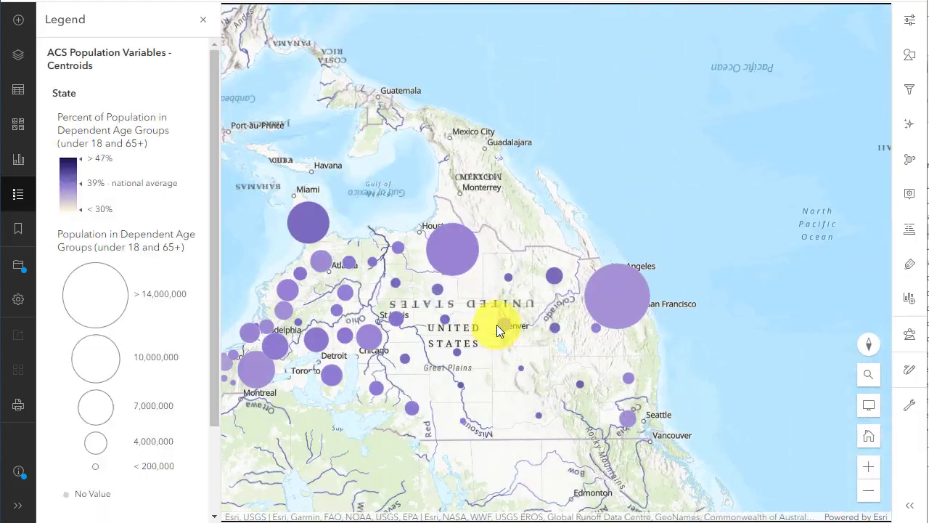
- Hide the ACS Population Variables - Centroids layer and centre the map on the rivers of the central and western United States
click(19, 56)
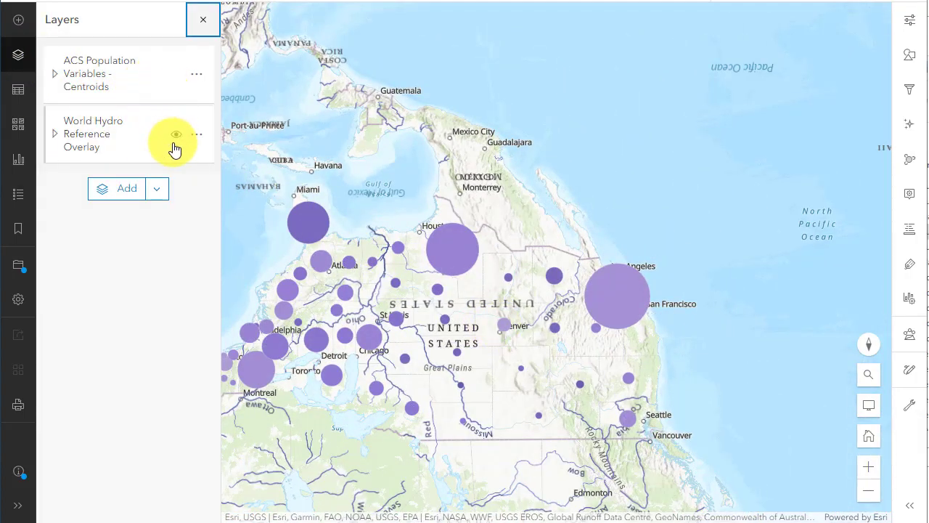
click(175, 75)
drag(618, 359, 664, 314)
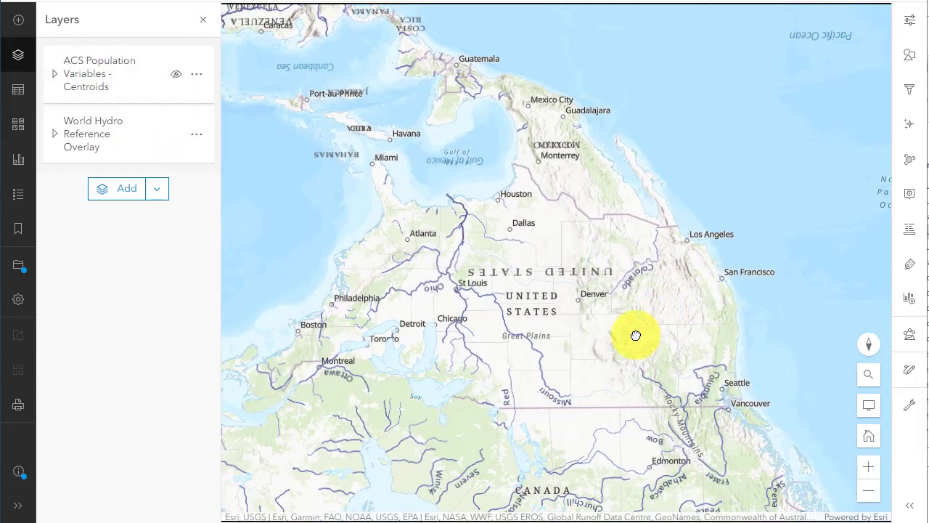
scroll(636, 333, up, 1)
drag(586, 326, 636, 322)
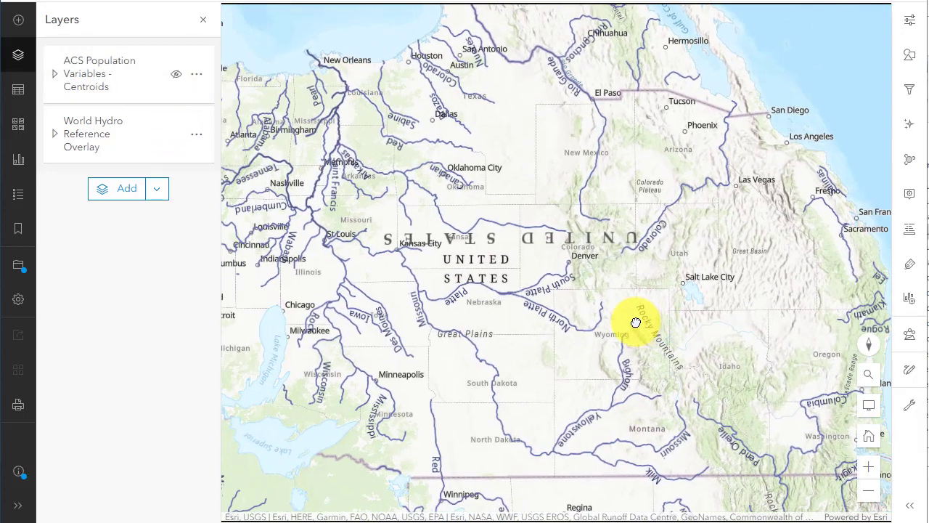
- Search the Living Atlas for "biome" and add the RESOLVE Ecoregions and Biomes layer to the map
click(19, 20)
click(30, 29)
click(130, 56)
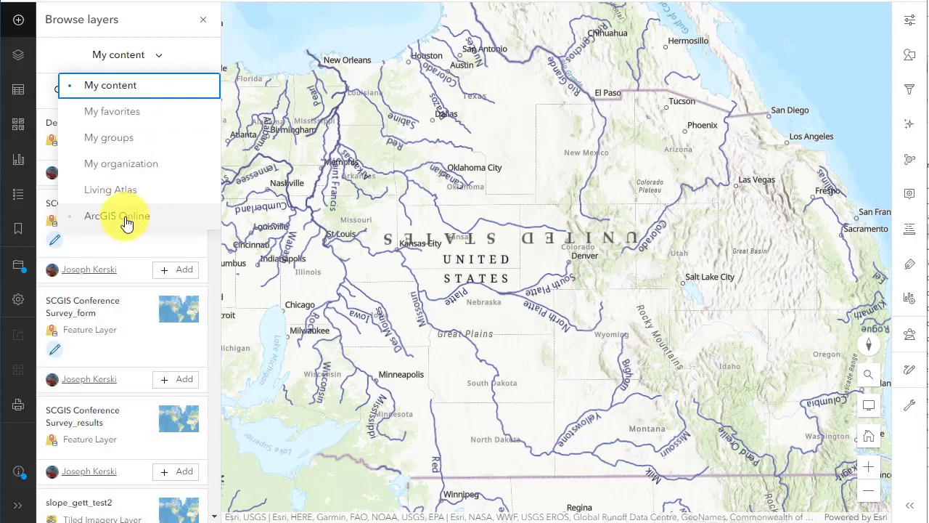
click(118, 190)
click(103, 89)
text(b)
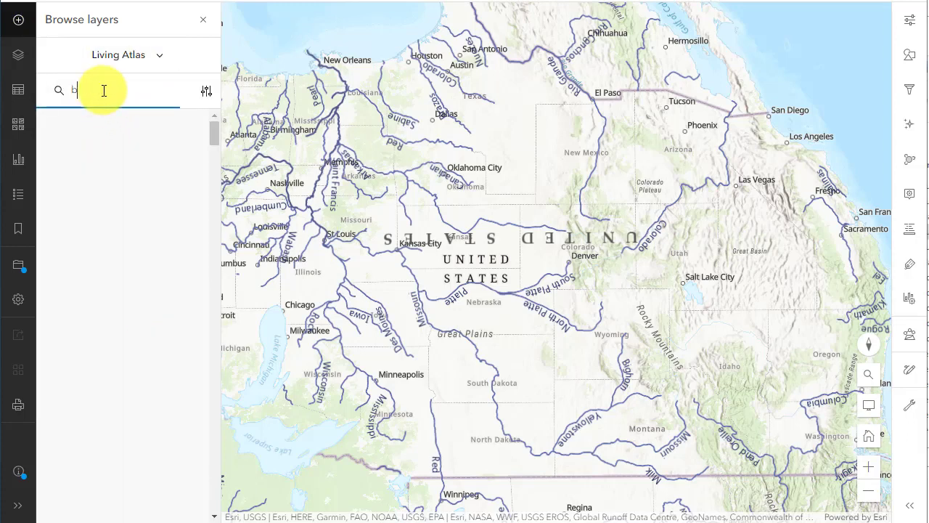
text(iome)
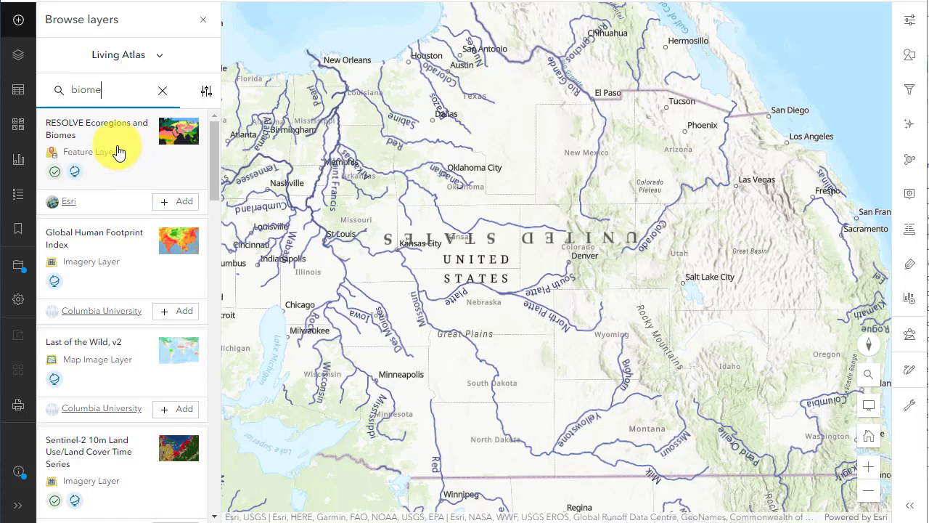
click(180, 203)
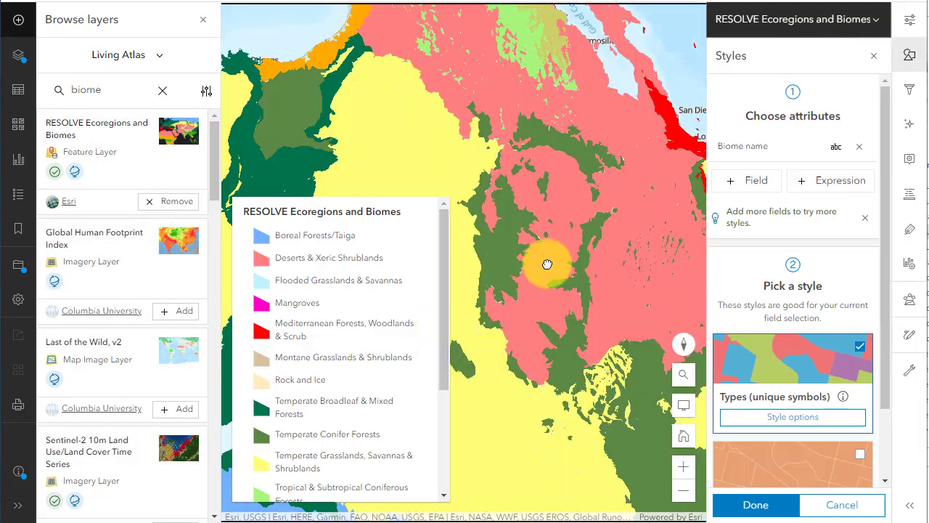
- Set the transparency of the RESOLVE Ecoregions and Biomes layer to 42%
click(910, 58)
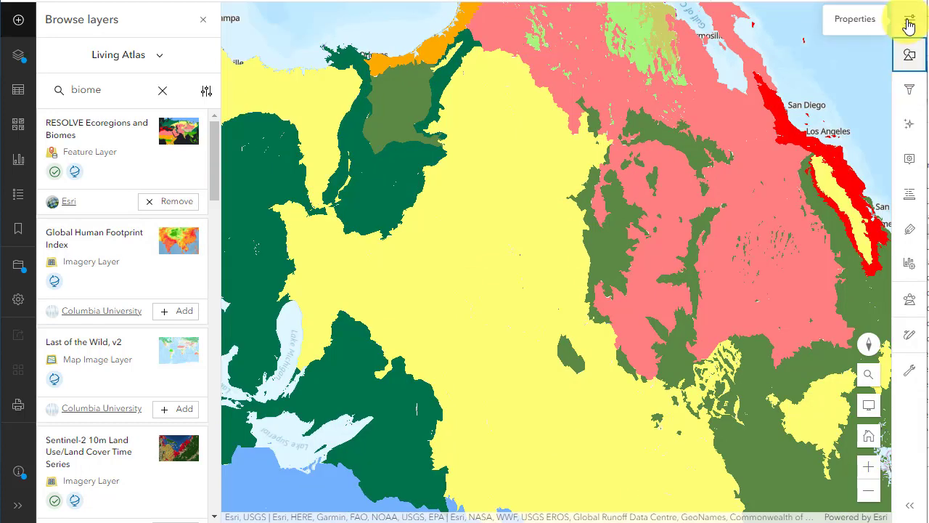
click(910, 19)
scroll(813, 330, down, 5)
scroll(805, 325, down, 2)
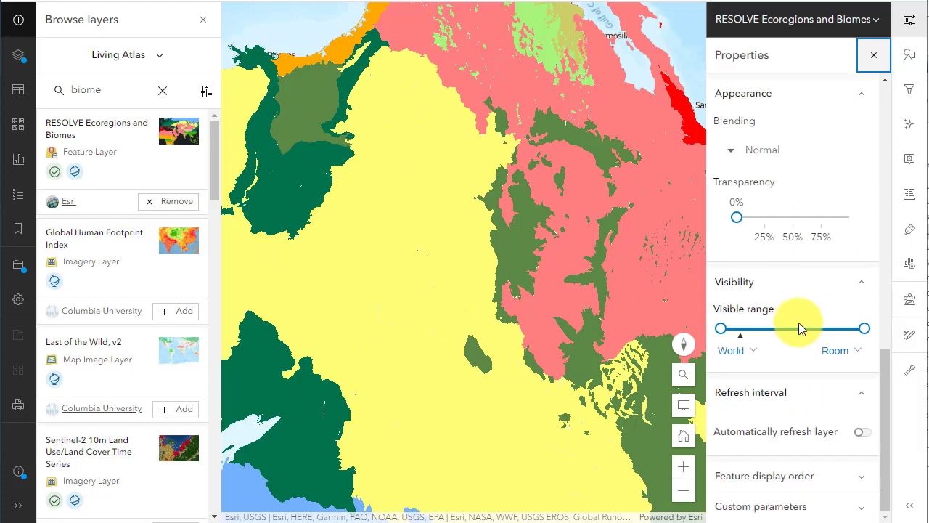
drag(743, 222, 784, 217)
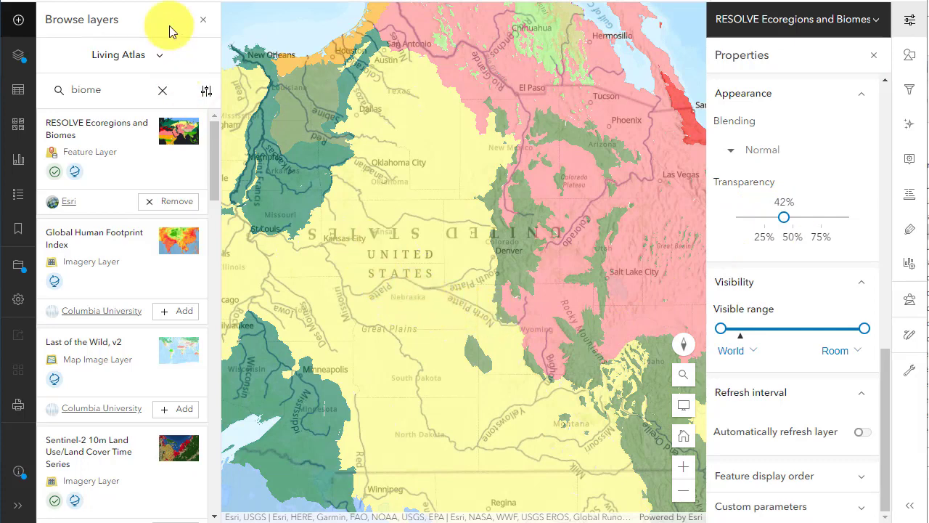
- Close the layer browser and show the legend for the RESOLVE Ecoregions and Biomes layer
click(203, 23)
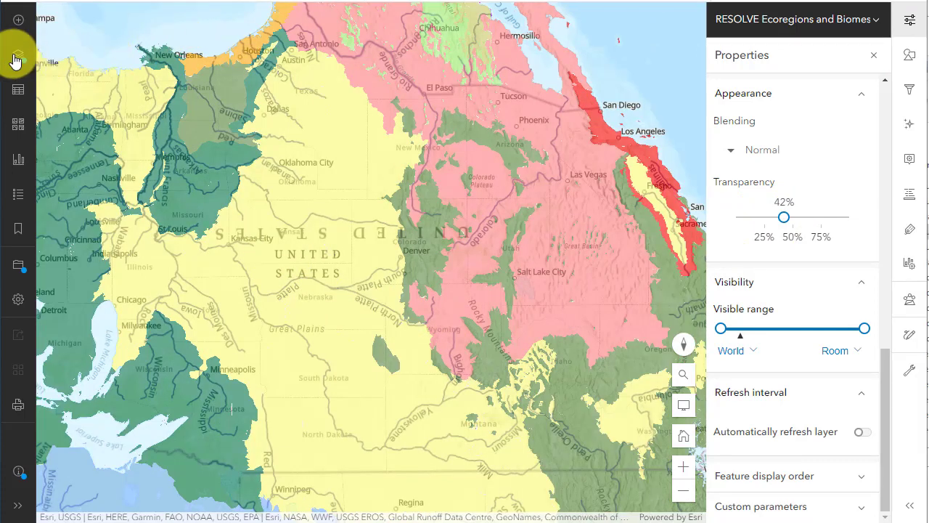
click(18, 161)
click(18, 194)
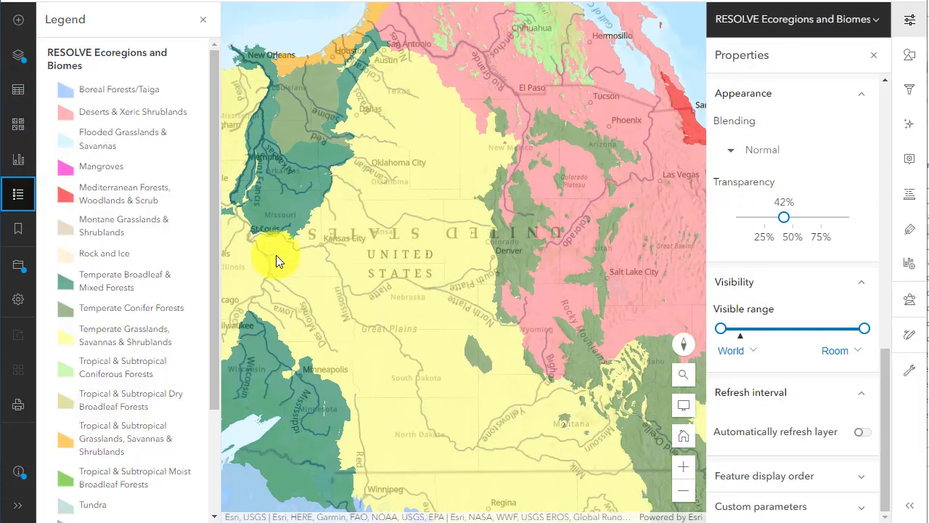
- Examine the biomes across the United States, Canada and South America on the south-up map against the legend
drag(440, 277, 469, 270)
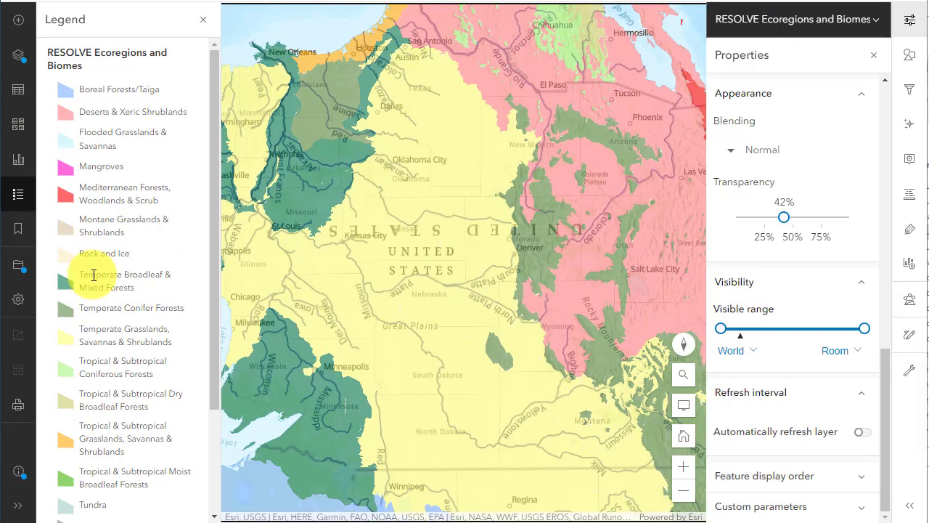
drag(422, 317, 448, 207)
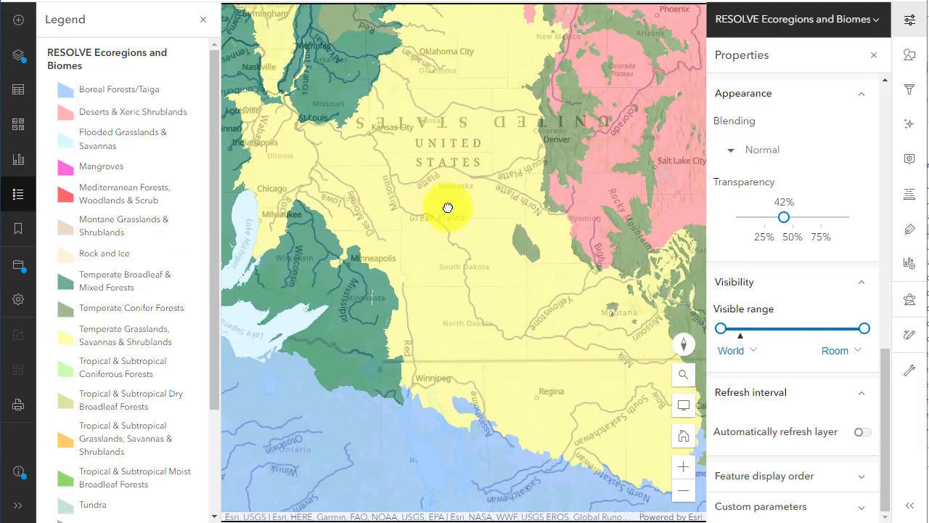
drag(529, 332, 505, 309)
drag(550, 369, 492, 327)
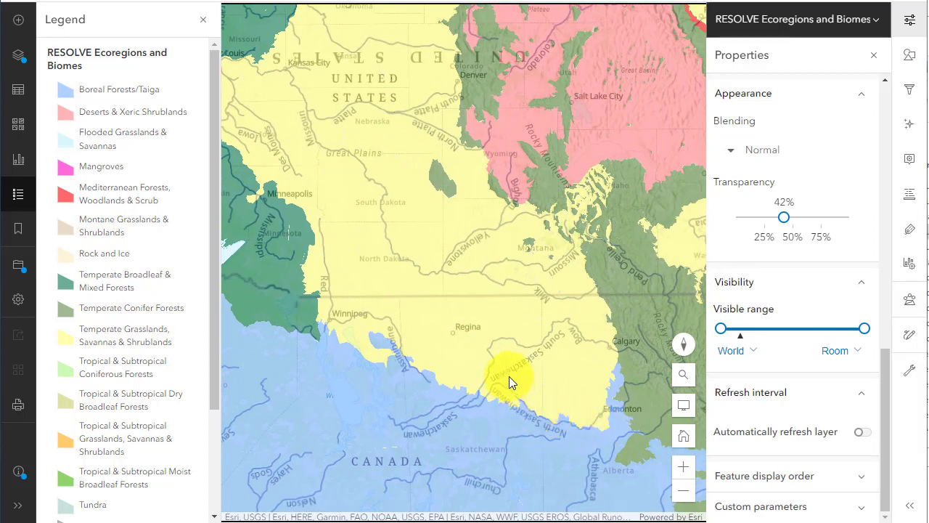
drag(509, 376, 523, 440)
drag(429, 291, 466, 321)
scroll(481, 275, down, 2)
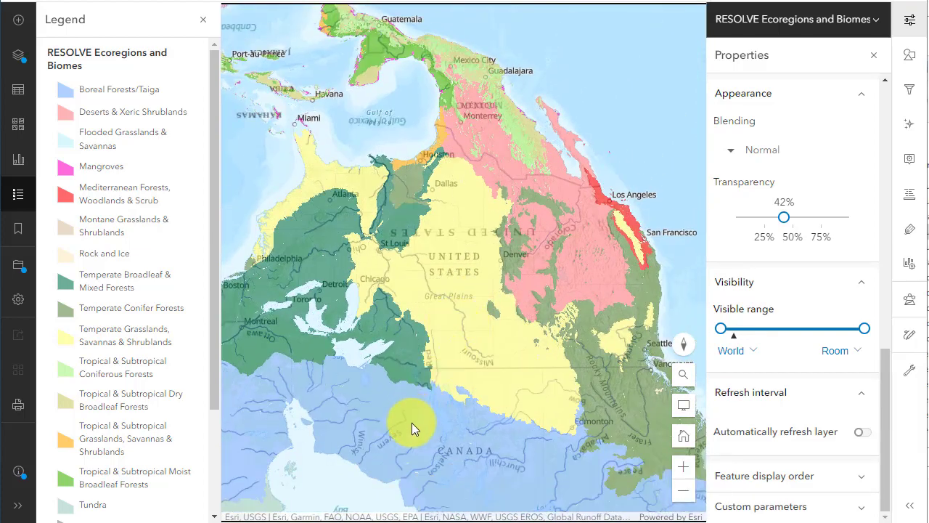
drag(407, 424, 569, 418)
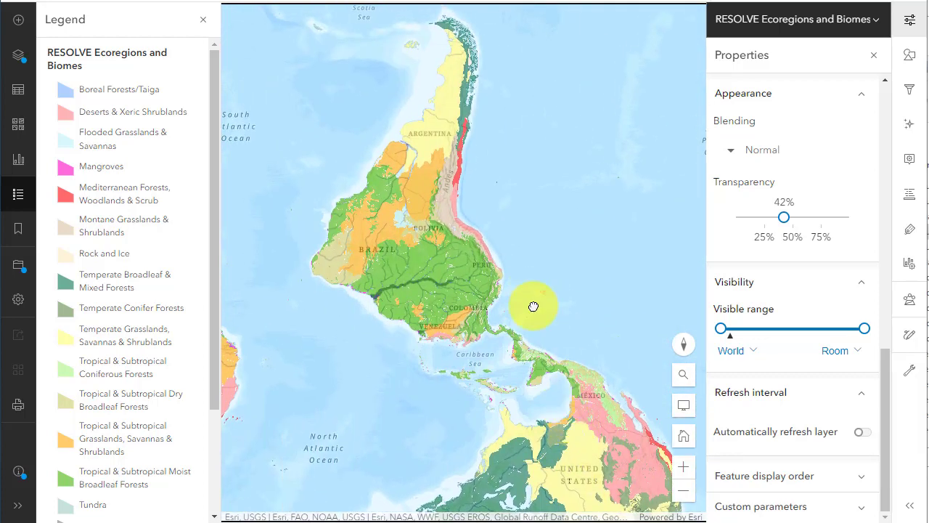
- Rotate the map so east is at the top and examine the biomes of North America, South America, Africa, Europe and Asia
drag(532, 306, 437, 196)
drag(527, 269, 452, 278)
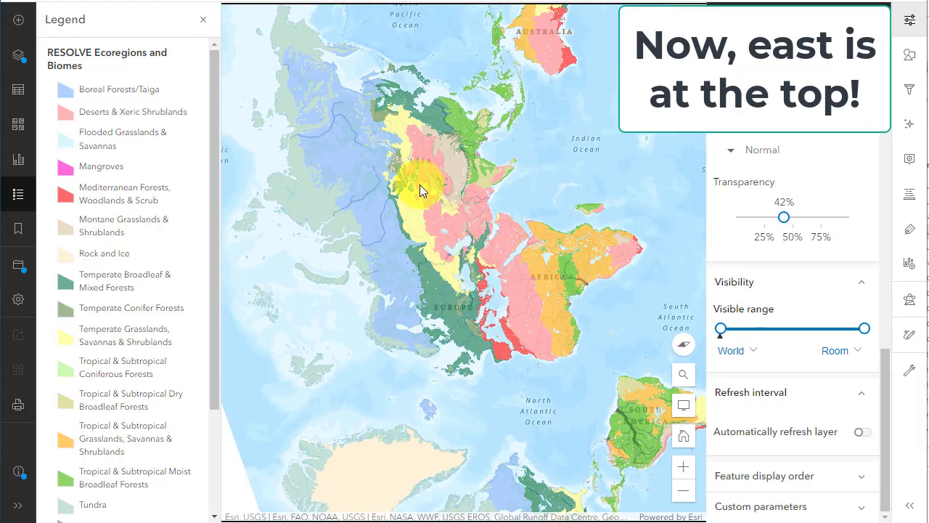
drag(421, 189, 435, 289)
scroll(405, 260, up, 1)
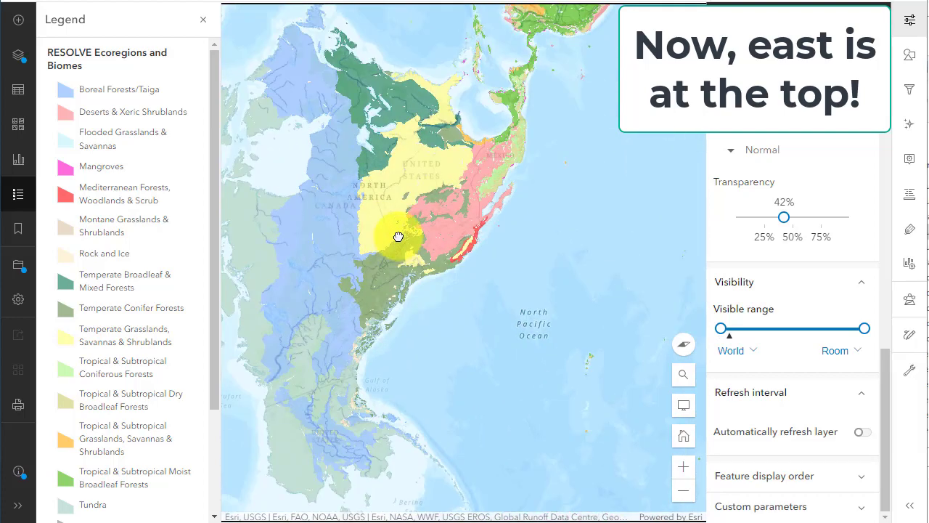
drag(404, 154, 445, 303)
drag(418, 237, 418, 288)
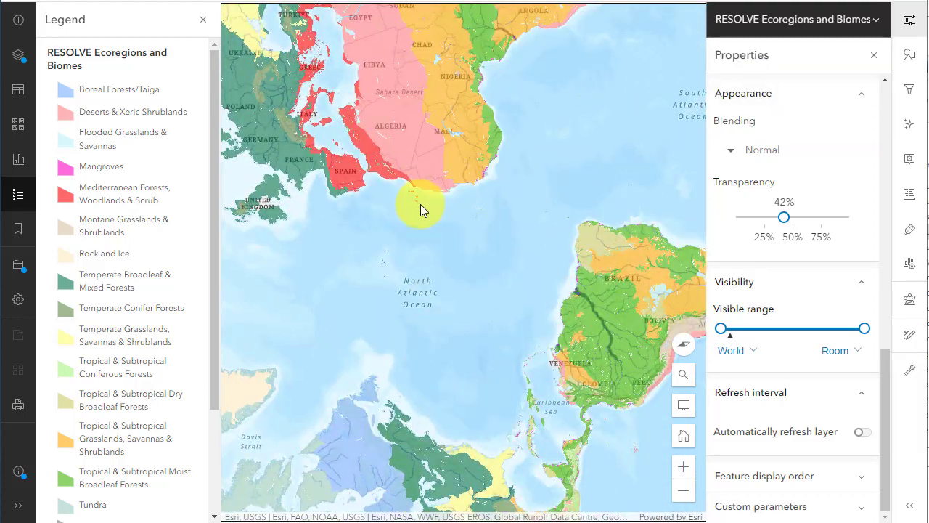
drag(421, 208, 474, 302)
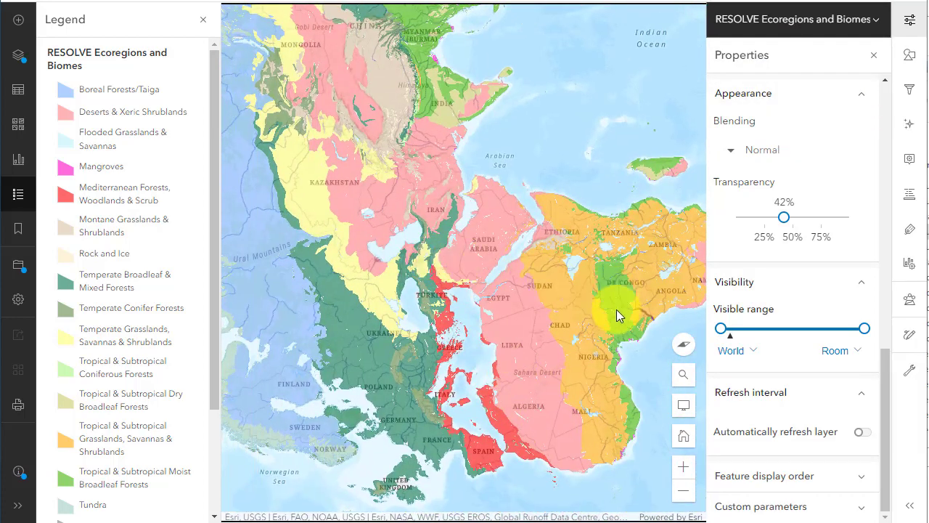
- Reset the map to north-up and show the Americas, Europe and Africa around the Atlantic at world scale
click(686, 347)
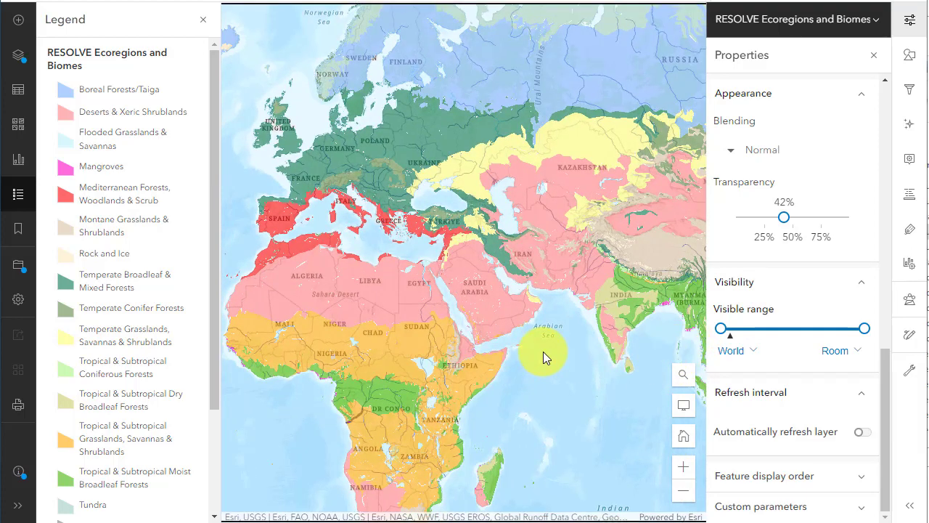
scroll(545, 355, down, 1)
scroll(472, 336, down, 1)
scroll(473, 336, down, 1)
drag(449, 327, 549, 235)
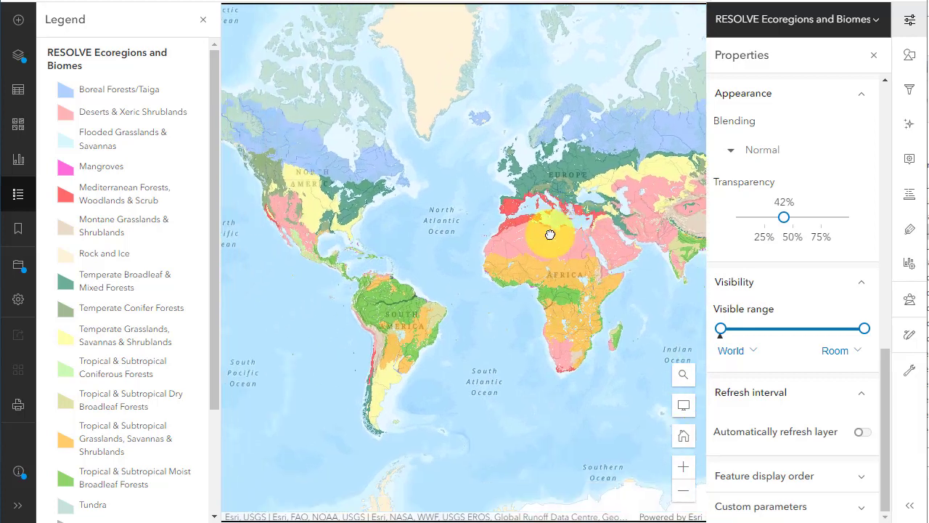
- Rotate the world map slightly clockwise away from north-up, keeping the Atlantic Ocean near the centre
right_click(449, 251)
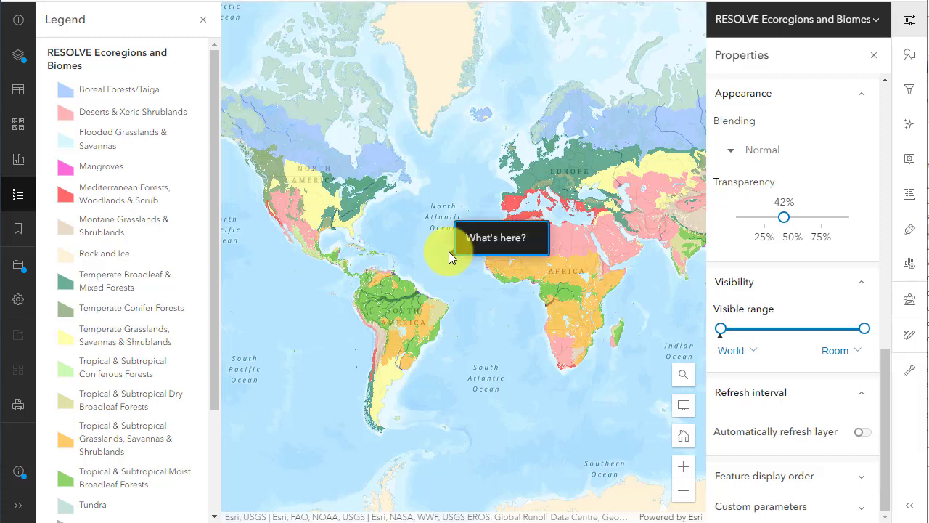
click(449, 252)
drag(421, 268, 421, 254)
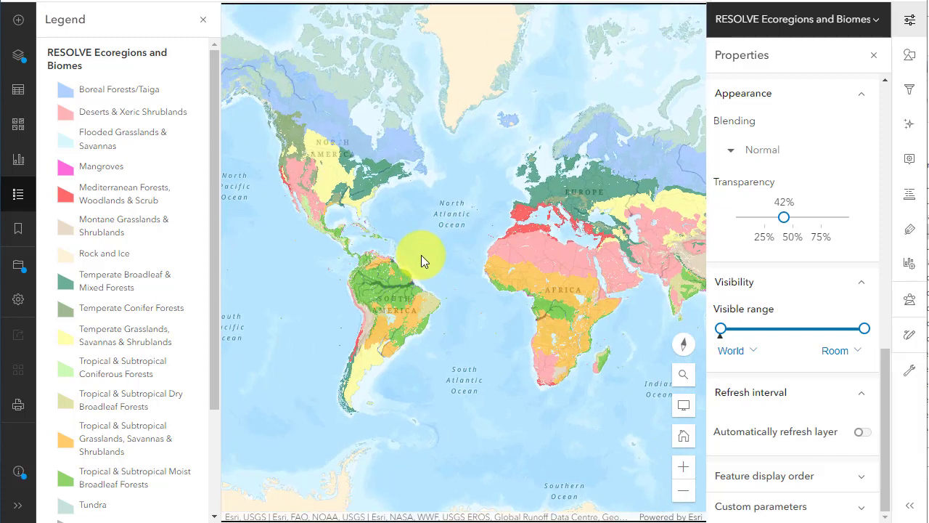